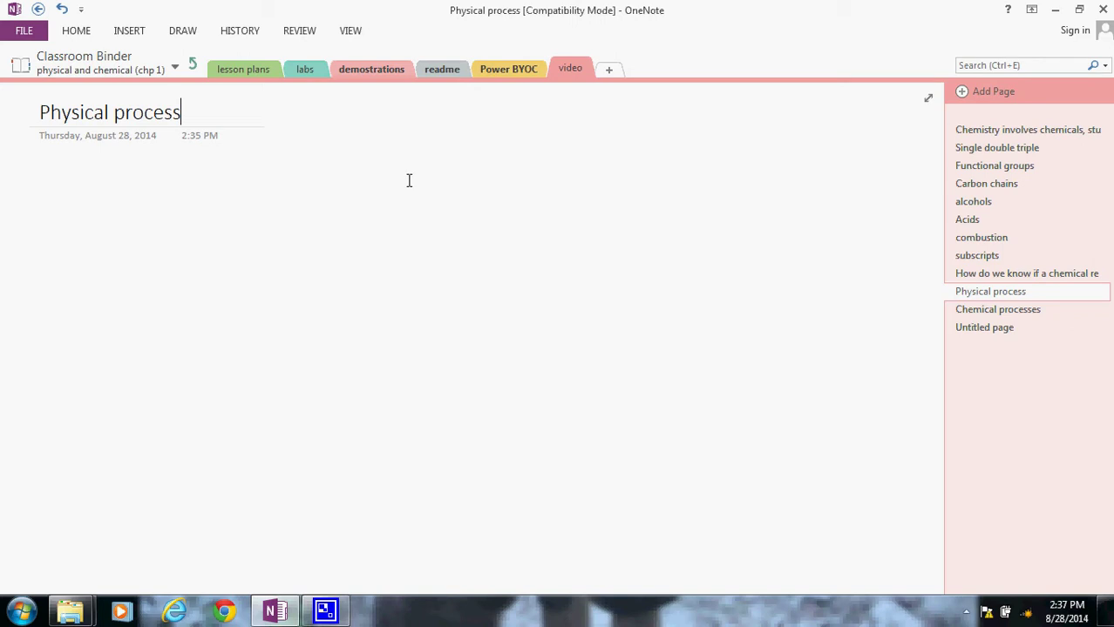
# Step: Open the 'How do we know if a chemical reaction has taken place?' page and select the black pen
pyautogui.click(987, 277)
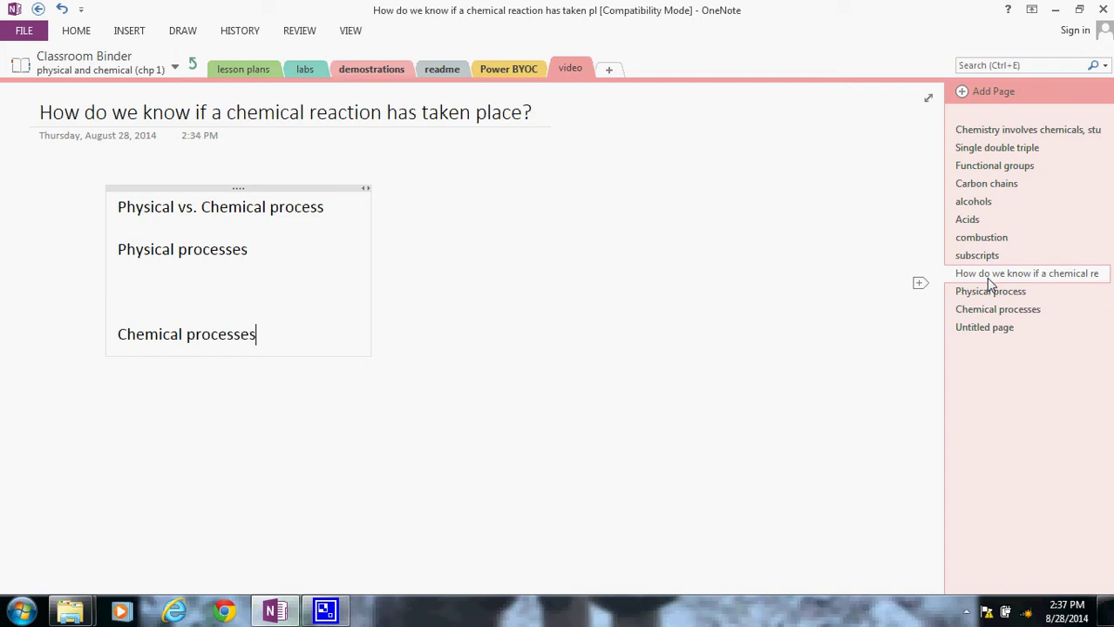
pyautogui.click(987, 278)
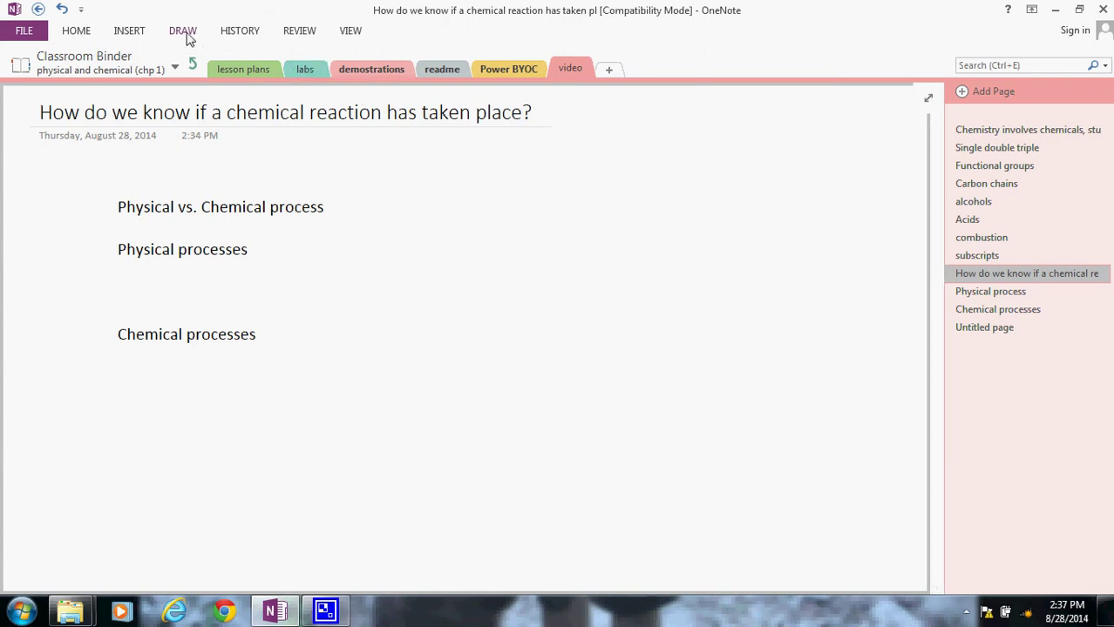
pyautogui.click(185, 34)
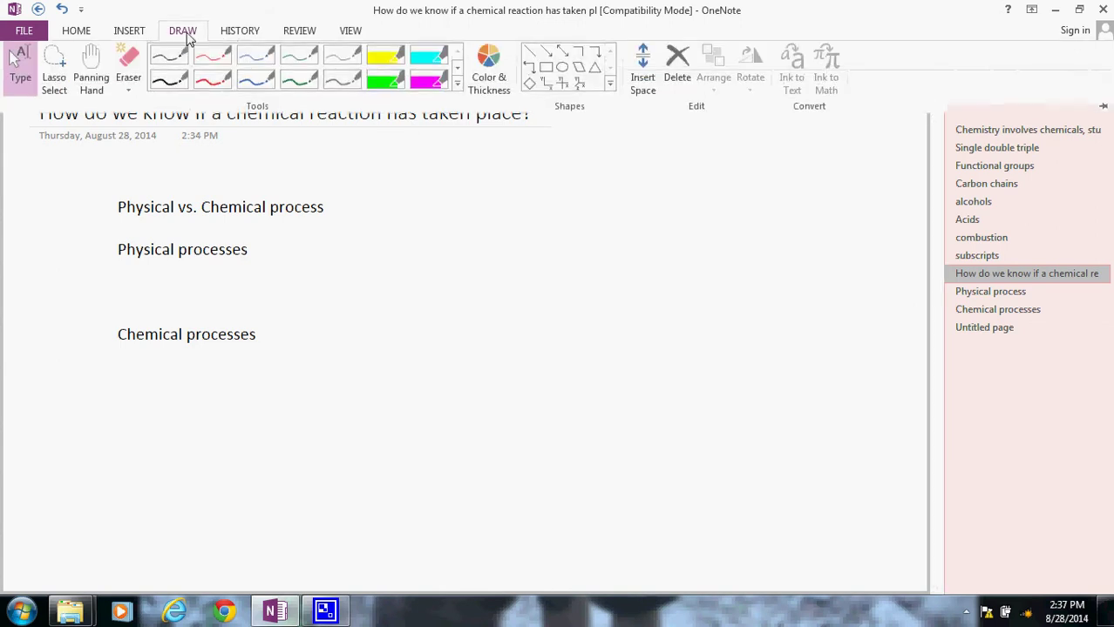
pyautogui.click(171, 91)
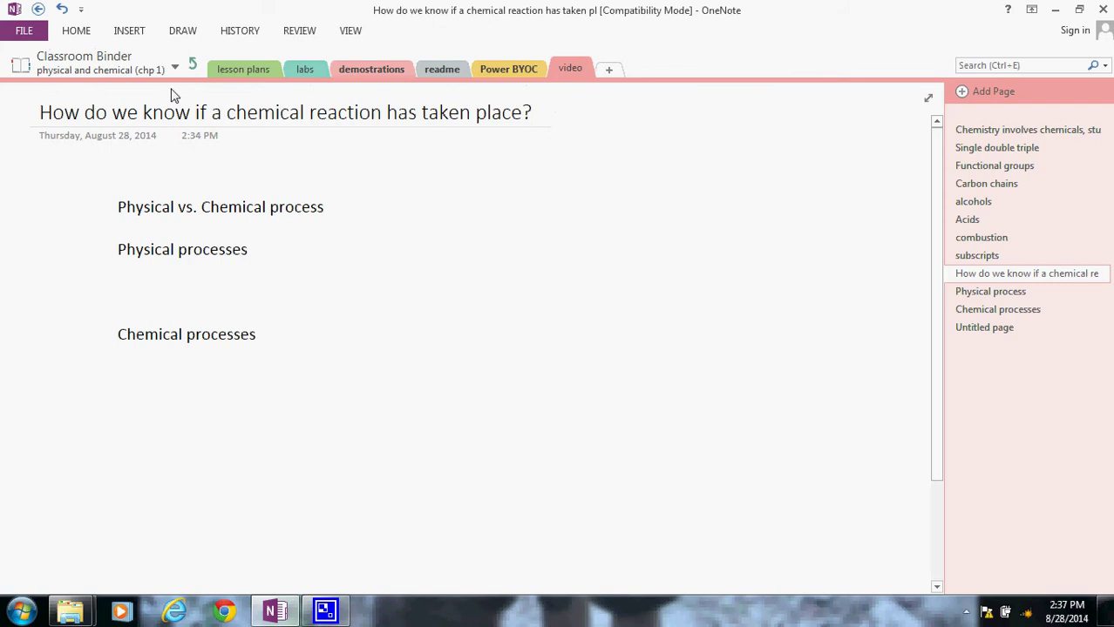
# Step: Draw a brace grouping the Physical and Chemical process headings, and ink an X → Y diagram
pyautogui.click(595, 313)
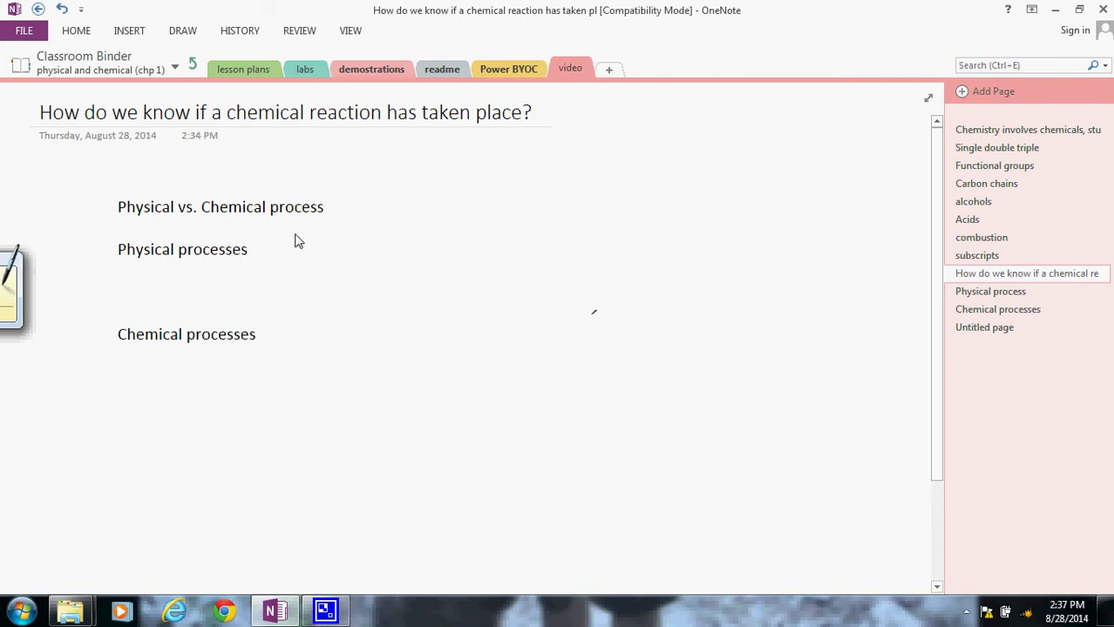
pyautogui.moveTo(273, 236)
pyautogui.mouseDown()
pyautogui.moveTo(316, 344)
pyautogui.moveTo(285, 351)
pyautogui.mouseUp()
pyautogui.moveTo(444, 176)
pyautogui.mouseDown()
pyautogui.moveTo(462, 194)
pyautogui.moveTo(443, 201)
pyautogui.moveTo(624, 179)
pyautogui.moveTo(621, 205)
pyautogui.mouseUp()
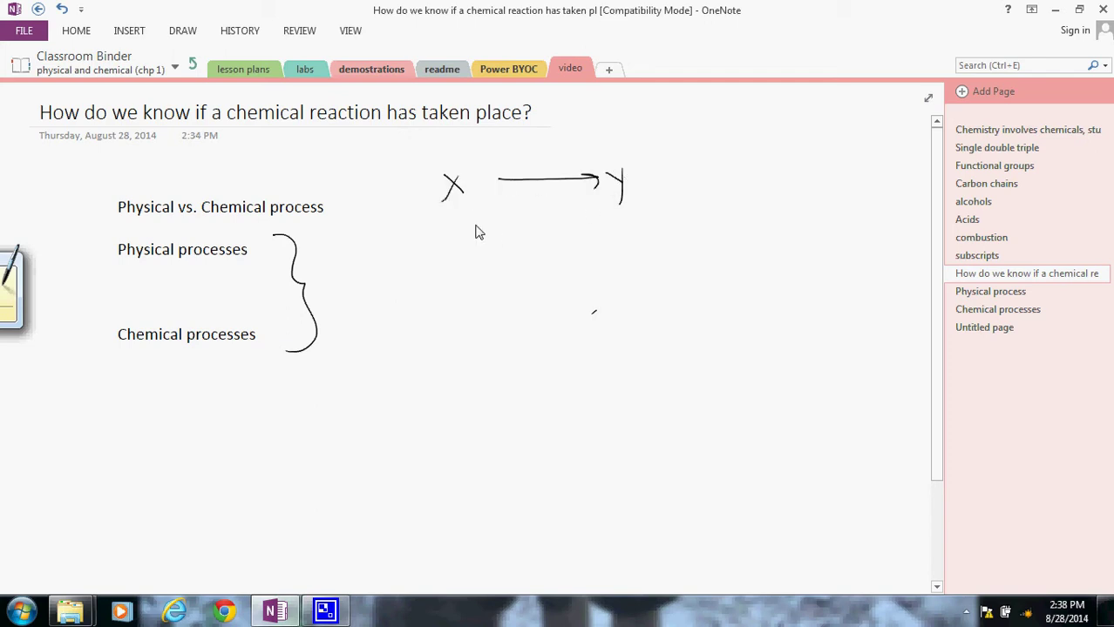
# Step: Label both X and Y 'Clear, Colorless' and draw a curved arrow from X to Y
pyautogui.moveTo(429, 226); pyautogui.dragTo(427, 244)
pyautogui.moveTo(437, 223)
pyautogui.mouseDown()
pyautogui.moveTo(439, 244)
pyautogui.moveTo(465, 244)
pyautogui.moveTo(478, 228)
pyautogui.moveTo(450, 275)
pyautogui.moveTo(493, 265)
pyautogui.mouseUp()
pyautogui.moveTo(443, 269); pyautogui.dragTo(487, 273)
pyautogui.moveTo(494, 231)
pyautogui.mouseDown()
pyautogui.moveTo(492, 253)
pyautogui.moveTo(535, 251)
pyautogui.moveTo(546, 228)
pyautogui.moveTo(572, 237)
pyautogui.mouseUp()
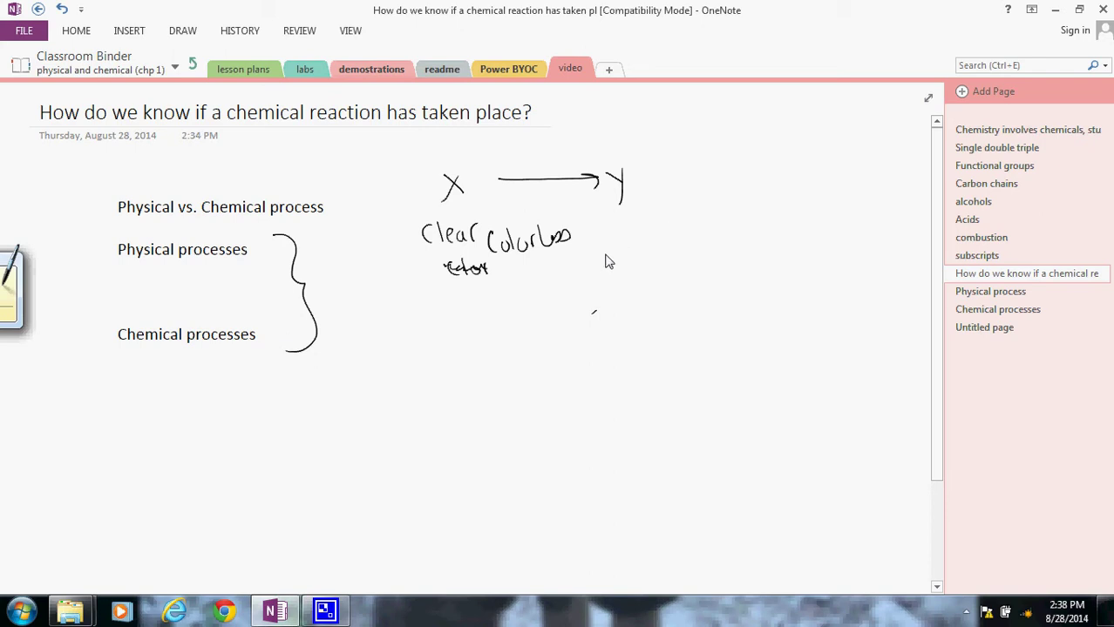
pyautogui.moveTo(630, 221)
pyautogui.mouseDown()
pyautogui.moveTo(627, 230)
pyautogui.moveTo(649, 242)
pyautogui.moveTo(692, 246)
pyautogui.moveTo(690, 272)
pyautogui.moveTo(717, 253)
pyautogui.moveTo(752, 252)
pyautogui.mouseUp()
pyautogui.moveTo(481, 164)
pyautogui.mouseDown()
pyautogui.moveTo(572, 143)
pyautogui.moveTo(605, 153)
pyautogui.moveTo(597, 164)
pyautogui.mouseUp()
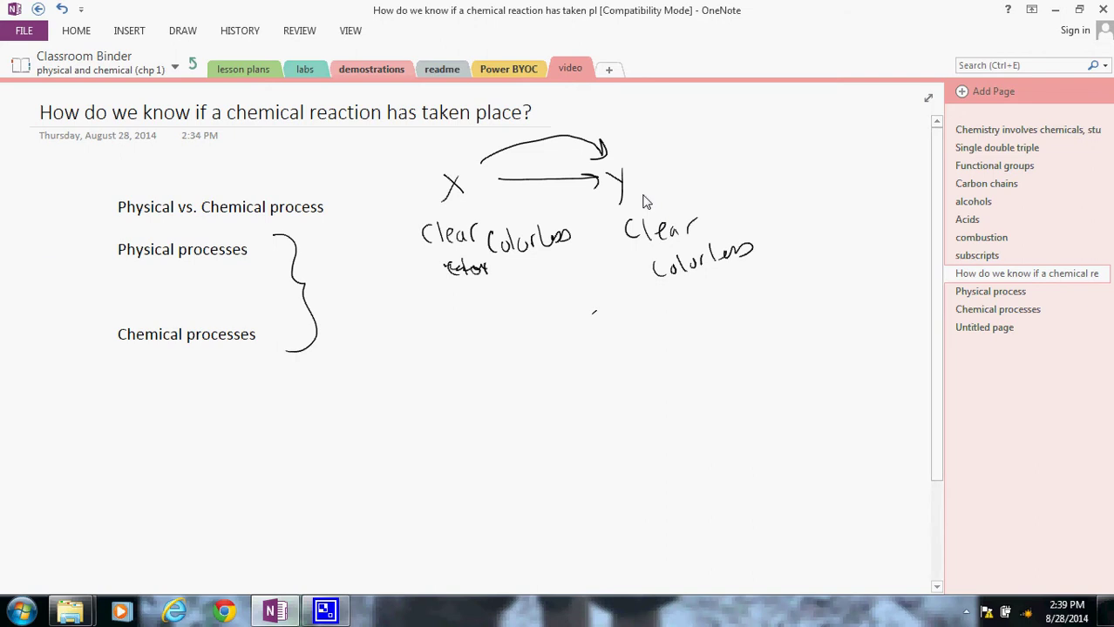
# Step: Write a second X → Y below and label its arrow 'Chem Rxn'
pyautogui.click(577, 346)
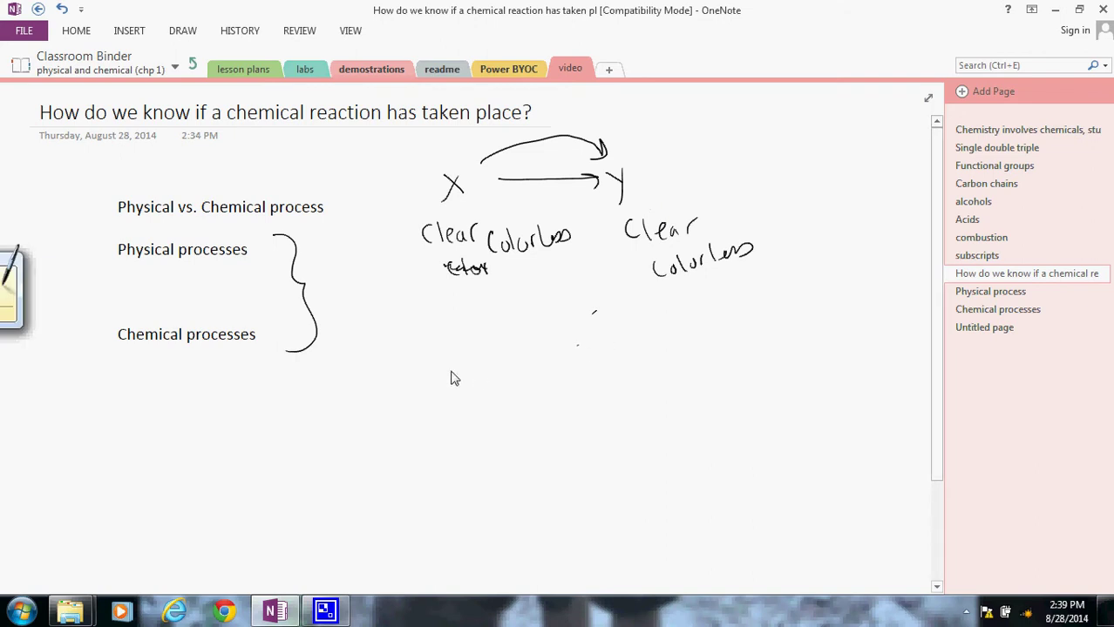
pyautogui.moveTo(438, 364)
pyautogui.mouseDown()
pyautogui.moveTo(466, 394)
pyautogui.moveTo(448, 397)
pyautogui.mouseUp()
pyautogui.moveTo(513, 373)
pyautogui.mouseDown()
pyautogui.moveTo(594, 370)
pyautogui.moveTo(636, 383)
pyautogui.moveTo(624, 392)
pyautogui.moveTo(688, 379)
pyautogui.moveTo(686, 399)
pyautogui.mouseUp()
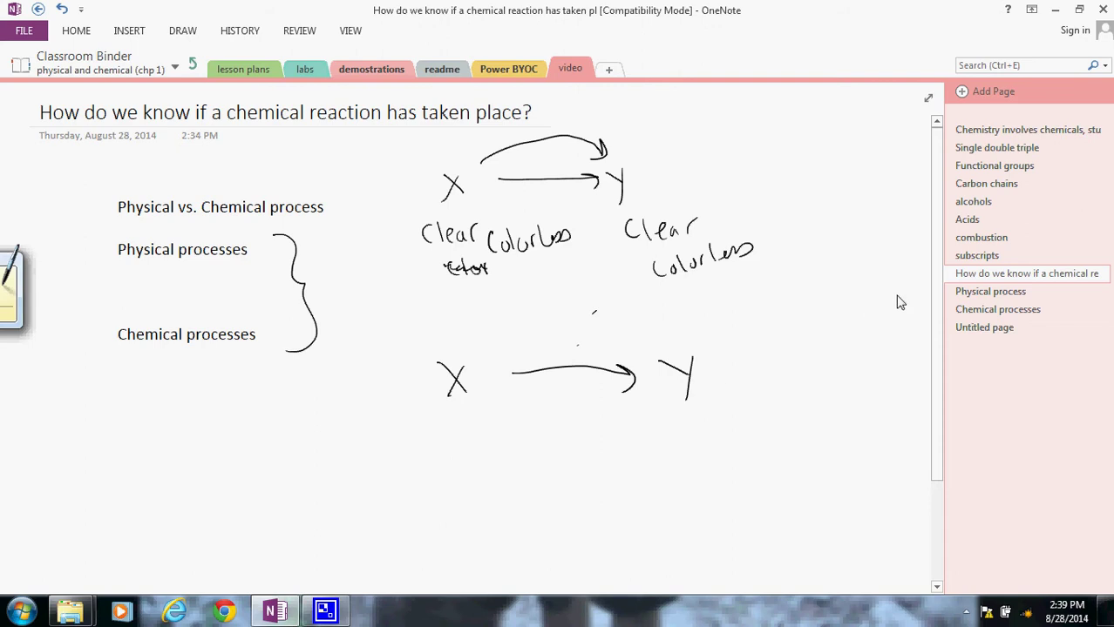
pyautogui.moveTo(938, 268); pyautogui.dragTo(946, 336)
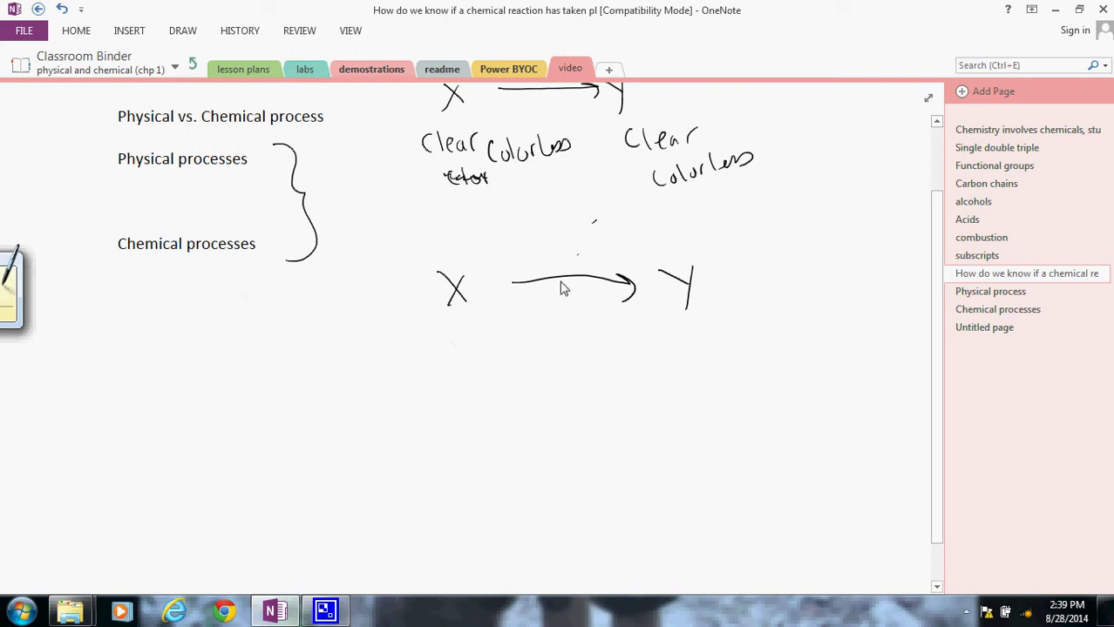
pyautogui.moveTo(534, 244)
pyautogui.mouseDown()
pyautogui.moveTo(526, 261)
pyautogui.moveTo(582, 259)
pyautogui.moveTo(601, 233)
pyautogui.moveTo(610, 261)
pyautogui.mouseUp()
pyautogui.moveTo(612, 247); pyautogui.dragTo(624, 262)
pyautogui.moveTo(624, 247)
pyautogui.mouseDown()
pyautogui.moveTo(614, 261)
pyautogui.moveTo(635, 259)
pyautogui.mouseUp()
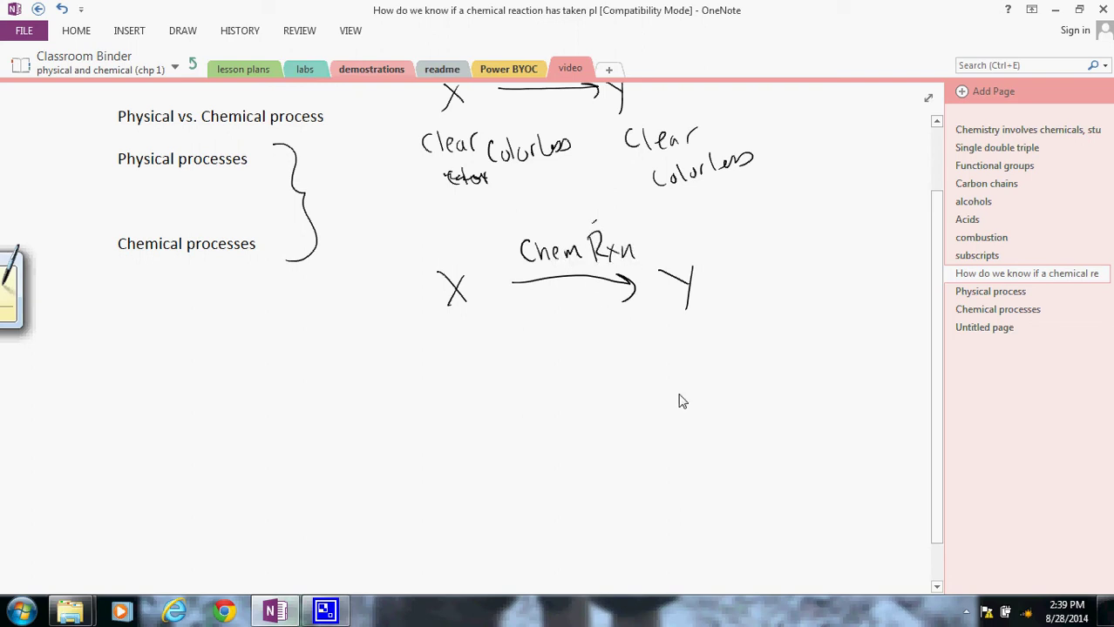
# Step: Handwrite the bullet '- New substance being formed' below the diagram
pyautogui.moveTo(448, 441)
pyautogui.mouseDown()
pyautogui.moveTo(501, 427)
pyautogui.moveTo(528, 450)
pyautogui.moveTo(549, 438)
pyautogui.moveTo(575, 449)
pyautogui.mouseUp()
pyautogui.moveTo(597, 437); pyautogui.dragTo(624, 450)
pyautogui.moveTo(643, 434)
pyautogui.mouseDown()
pyautogui.moveTo(632, 450)
pyautogui.moveTo(652, 450)
pyautogui.moveTo(659, 433)
pyautogui.mouseUp()
pyautogui.moveTo(671, 440)
pyautogui.mouseDown()
pyautogui.moveTo(673, 450)
pyautogui.moveTo(817, 458)
pyautogui.mouseUp()
pyautogui.moveTo(835, 419)
pyautogui.mouseDown()
pyautogui.moveTo(828, 452)
pyautogui.moveTo(838, 434)
pyautogui.mouseUp()
pyautogui.moveTo(841, 441); pyautogui.dragTo(885, 453)
# Step: Add 'Physical Prop.' arrows pointing at X and Y
pyautogui.moveTo(424, 357); pyautogui.dragTo(448, 327)
pyautogui.moveTo(442, 337); pyautogui.dragTo(454, 336)
pyautogui.moveTo(309, 361)
pyautogui.mouseDown()
pyautogui.moveTo(352, 364)
pyautogui.moveTo(390, 322)
pyautogui.mouseUp()
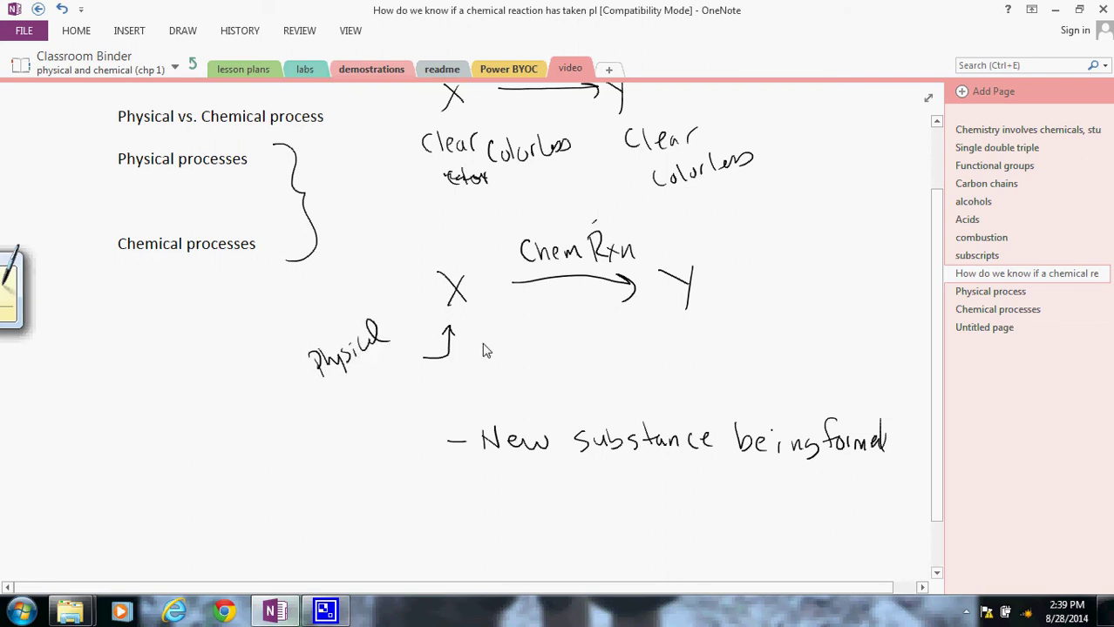
pyautogui.moveTo(367, 387)
pyautogui.mouseDown()
pyautogui.moveTo(375, 403)
pyautogui.moveTo(398, 400)
pyautogui.moveTo(394, 409)
pyautogui.mouseUp()
pyautogui.click(399, 385)
pyautogui.moveTo(718, 327)
pyautogui.mouseDown()
pyautogui.moveTo(700, 314)
pyautogui.moveTo(734, 345)
pyautogui.mouseUp()
pyautogui.moveTo(736, 333)
pyautogui.mouseDown()
pyautogui.moveTo(746, 324)
pyautogui.moveTo(770, 365)
pyautogui.moveTo(795, 350)
pyautogui.mouseUp()
pyautogui.moveTo(800, 351); pyautogui.dragTo(805, 366)
pyautogui.moveTo(805, 351); pyautogui.dragTo(807, 357)
pyautogui.click(812, 354)
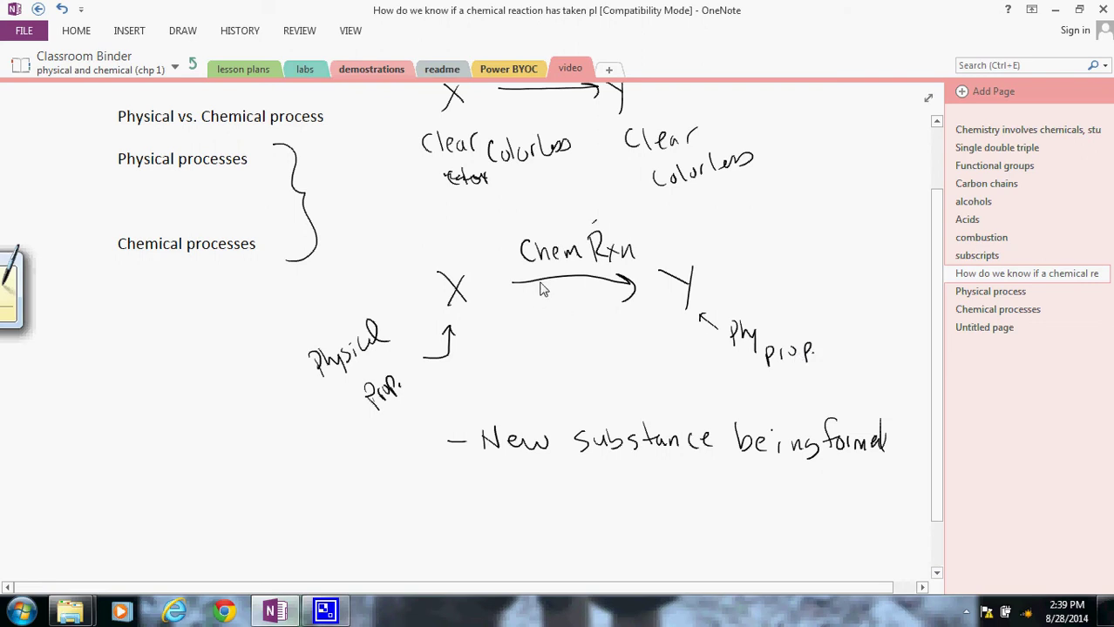
# Step: Thicken the Chem Rxn arrow, underline its label, and draw a double-headed arrow under X→Y
pyautogui.moveTo(512, 284)
pyautogui.mouseDown()
pyautogui.moveTo(635, 286)
pyautogui.moveTo(624, 307)
pyautogui.mouseUp()
pyautogui.moveTo(534, 267); pyautogui.dragTo(639, 265)
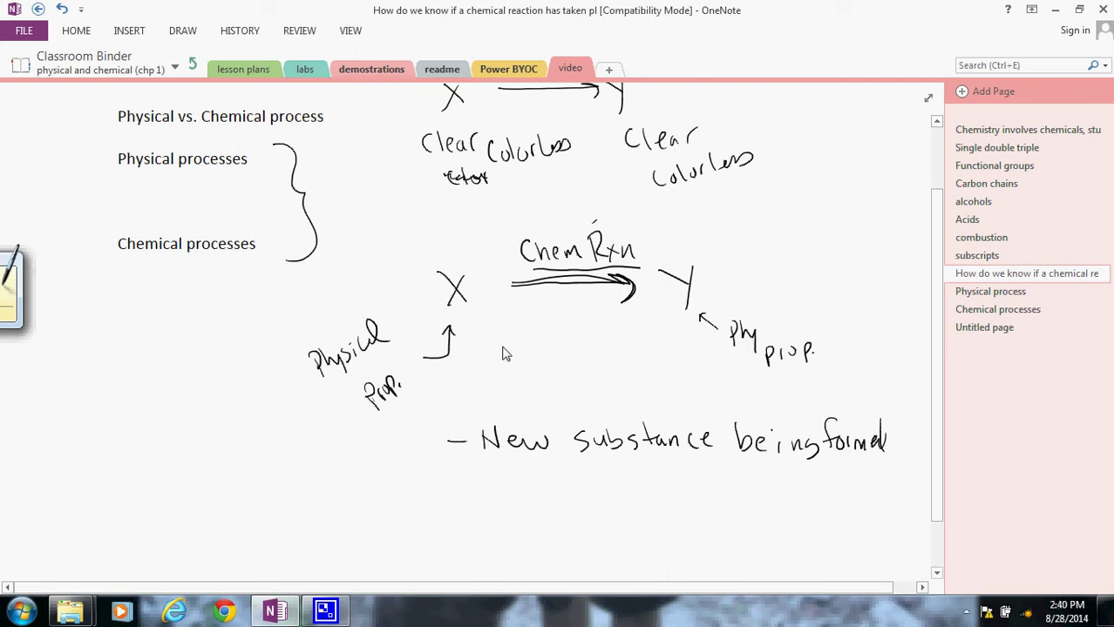
pyautogui.moveTo(502, 339)
pyautogui.mouseDown()
pyautogui.moveTo(499, 363)
pyautogui.moveTo(680, 345)
pyautogui.mouseUp()
pyautogui.moveTo(665, 335)
pyautogui.mouseDown()
pyautogui.moveTo(680, 344)
pyautogui.moveTo(667, 354)
pyautogui.mouseUp()
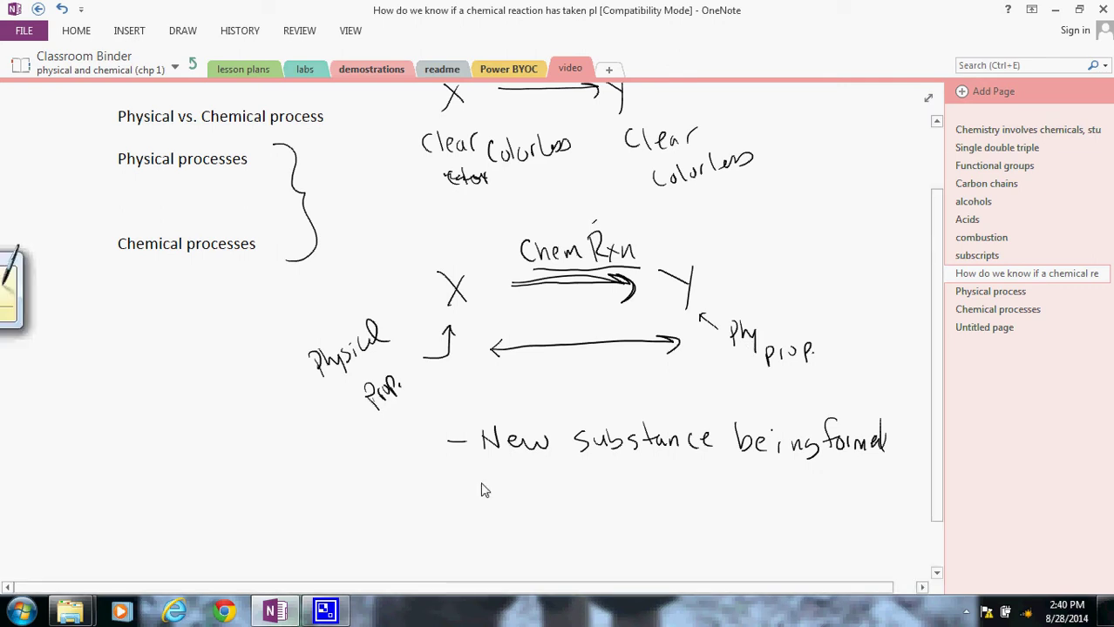
# Step: Handwrite F2 → 2F⁻ and Cl2 → 2Cl⁻ with an arrow pointing at the ion products
pyautogui.moveTo(415, 495)
pyautogui.mouseDown()
pyautogui.moveTo(416, 523)
pyautogui.moveTo(434, 493)
pyautogui.mouseUp()
pyautogui.moveTo(416, 508)
pyautogui.mouseDown()
pyautogui.moveTo(443, 524)
pyautogui.moveTo(621, 519)
pyautogui.mouseUp()
pyautogui.moveTo(622, 498)
pyautogui.mouseDown()
pyautogui.moveTo(638, 497)
pyautogui.moveTo(633, 508)
pyautogui.mouseUp()
pyautogui.moveTo(644, 499); pyautogui.dragTo(650, 497)
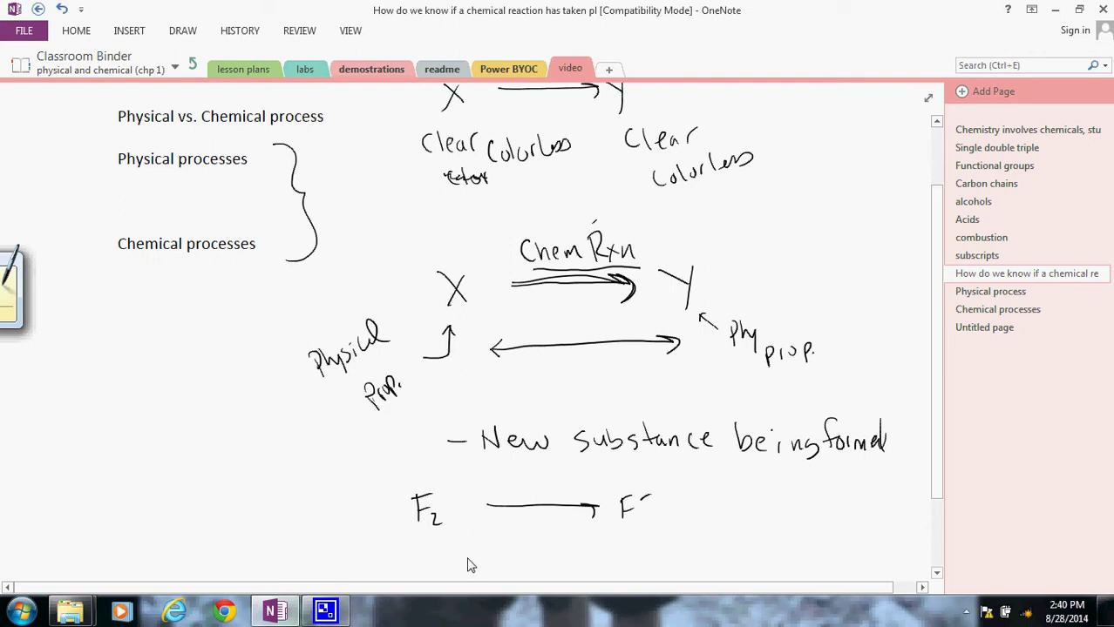
pyautogui.moveTo(429, 553); pyautogui.dragTo(440, 571)
pyautogui.moveTo(445, 562)
pyautogui.mouseDown()
pyautogui.moveTo(457, 573)
pyautogui.moveTo(579, 552)
pyautogui.moveTo(599, 564)
pyautogui.mouseUp()
pyautogui.moveTo(619, 546); pyautogui.dragTo(621, 566)
pyautogui.moveTo(624, 561)
pyautogui.mouseDown()
pyautogui.moveTo(638, 577)
pyautogui.moveTo(630, 542)
pyautogui.moveTo(595, 571)
pyautogui.mouseUp()
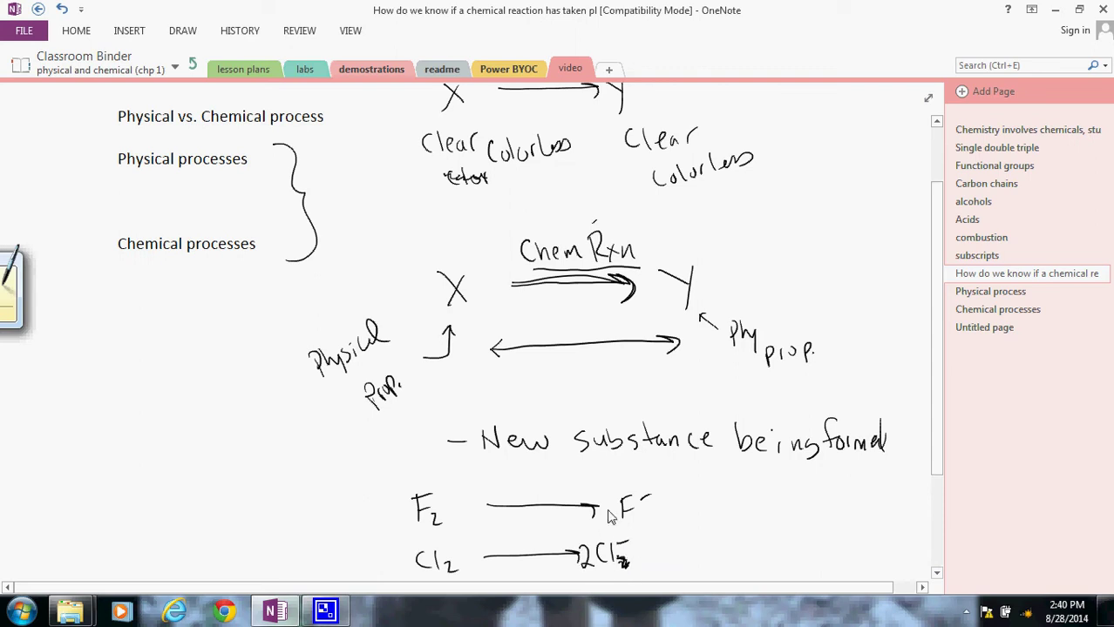
pyautogui.moveTo(603, 499); pyautogui.dragTo(619, 520)
pyautogui.moveTo(331, 489)
pyautogui.mouseDown()
pyautogui.moveTo(391, 545)
pyautogui.moveTo(389, 533)
pyautogui.mouseUp()
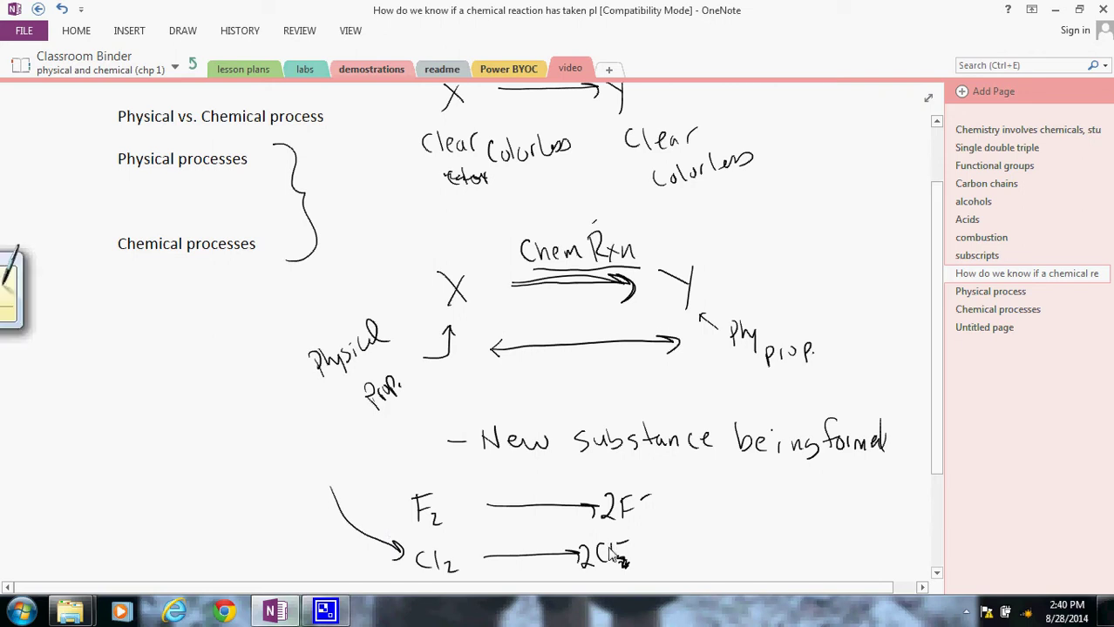
pyautogui.moveTo(638, 541); pyautogui.dragTo(647, 539)
pyautogui.moveTo(694, 501); pyautogui.dragTo(656, 546)
# Step: Strike through both 'prop.' labels, under Physical and beside Y
pyautogui.click(393, 425)
pyautogui.moveTo(421, 395)
pyautogui.mouseDown()
pyautogui.moveTo(391, 433)
pyautogui.moveTo(422, 395)
pyautogui.mouseUp()
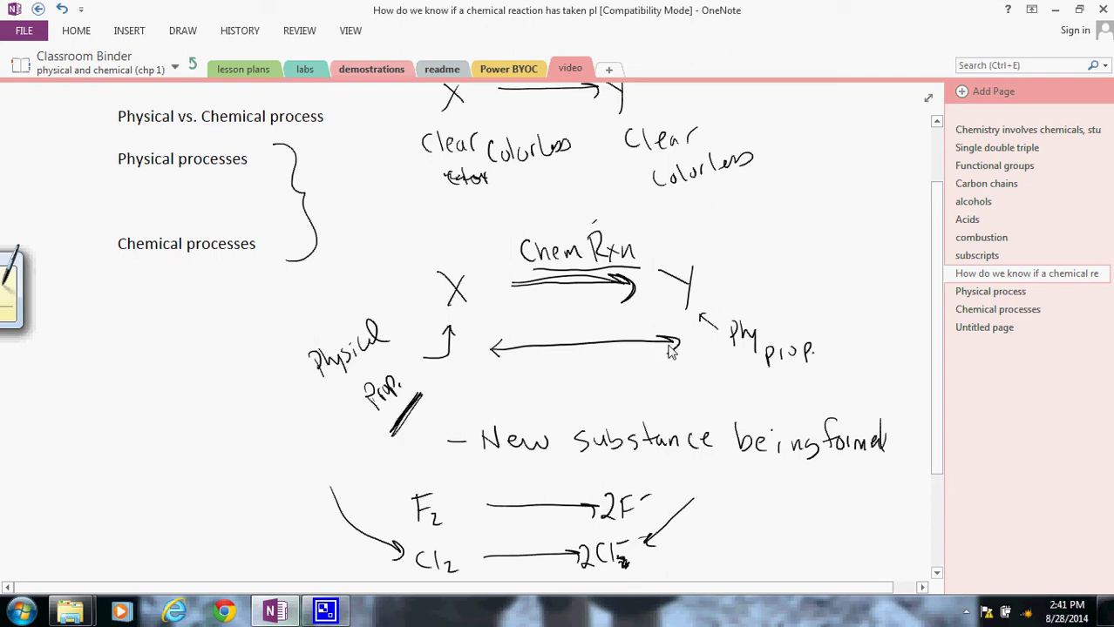
pyautogui.moveTo(725, 363)
pyautogui.mouseDown()
pyautogui.moveTo(809, 385)
pyautogui.moveTo(736, 374)
pyautogui.mouseUp()
# Step: On the Chemical processes page, write X → y and underline the y
pyautogui.click(966, 312)
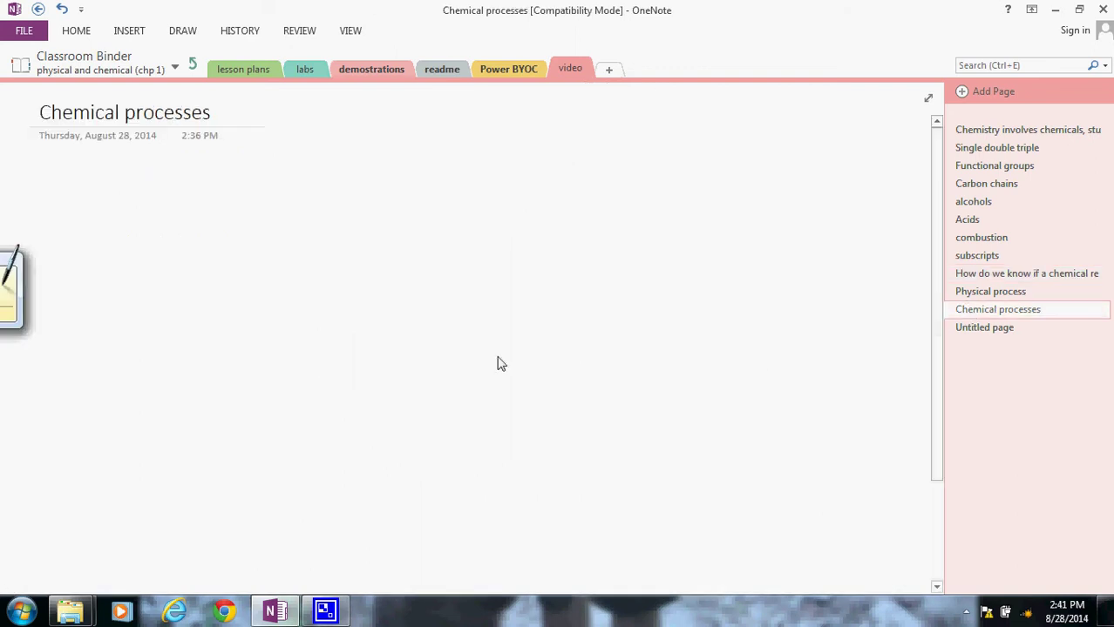
pyautogui.moveTo(317, 249)
pyautogui.mouseDown()
pyautogui.moveTo(355, 298)
pyautogui.moveTo(324, 298)
pyautogui.mouseUp()
pyautogui.moveTo(393, 269)
pyautogui.mouseDown()
pyautogui.moveTo(498, 279)
pyautogui.moveTo(548, 266)
pyautogui.moveTo(565, 303)
pyautogui.mouseUp()
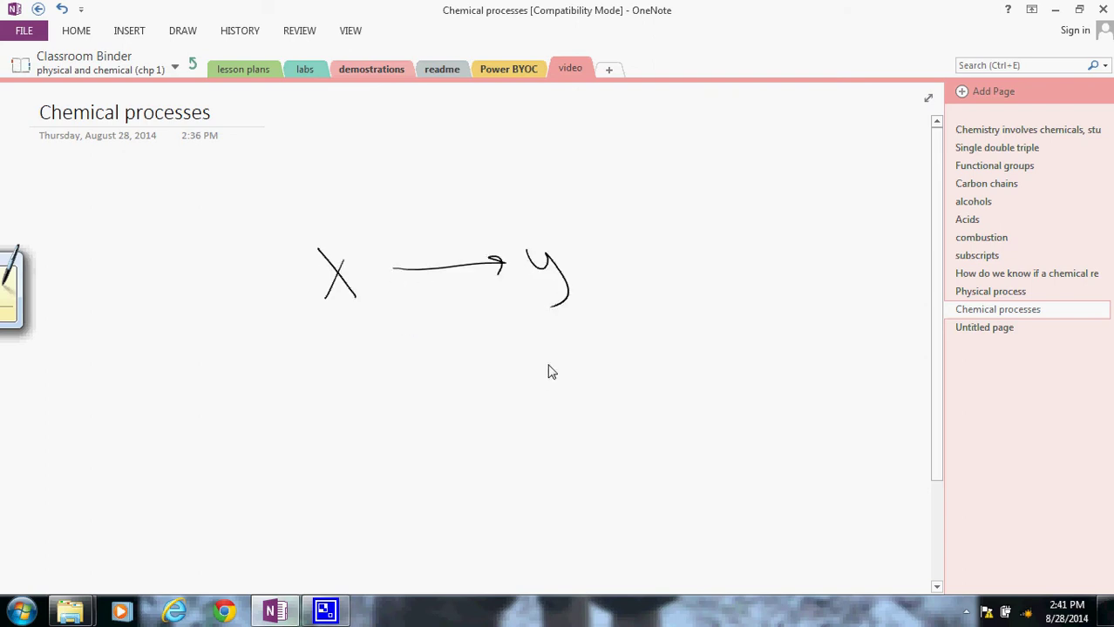
pyautogui.moveTo(520, 340); pyautogui.dragTo(591, 335)
# Step: Add '- New Color' under y and 'Color change' at the lower left
pyautogui.moveTo(554, 389)
pyautogui.mouseDown()
pyautogui.moveTo(542, 390)
pyautogui.moveTo(588, 379)
pyautogui.mouseUp()
pyautogui.moveTo(594, 394)
pyautogui.mouseDown()
pyautogui.moveTo(636, 386)
pyautogui.moveTo(664, 398)
pyautogui.mouseUp()
pyautogui.moveTo(686, 384)
pyautogui.mouseDown()
pyautogui.moveTo(695, 397)
pyautogui.moveTo(730, 375)
pyautogui.mouseUp()
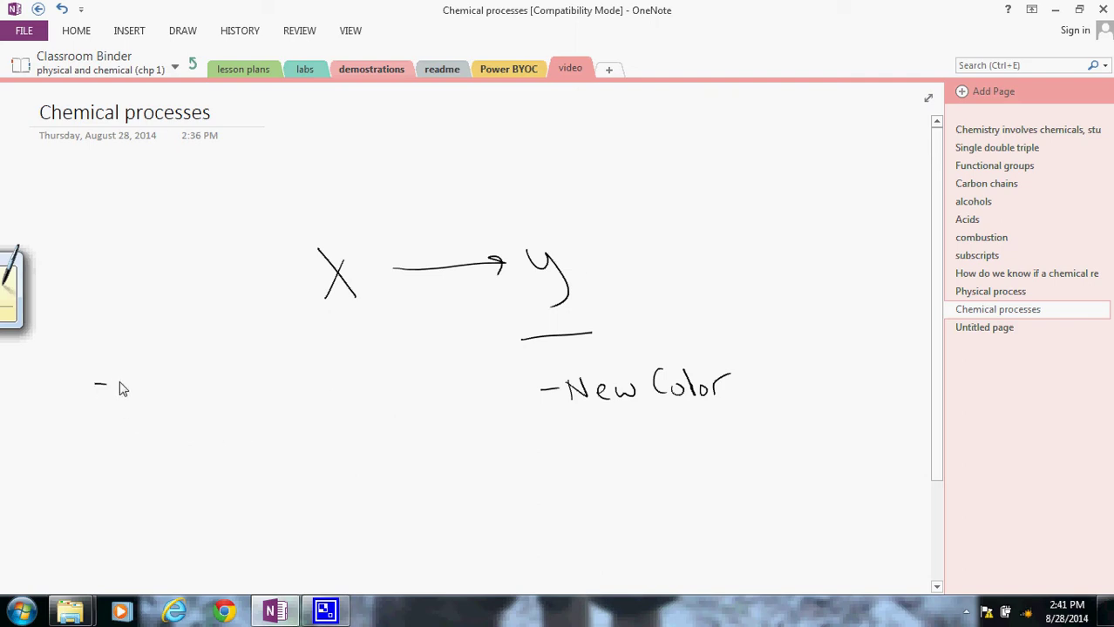
pyautogui.moveTo(130, 373)
pyautogui.mouseDown()
pyautogui.moveTo(153, 387)
pyautogui.moveTo(254, 394)
pyautogui.moveTo(263, 422)
pyautogui.moveTo(277, 398)
pyautogui.moveTo(296, 400)
pyautogui.mouseUp()
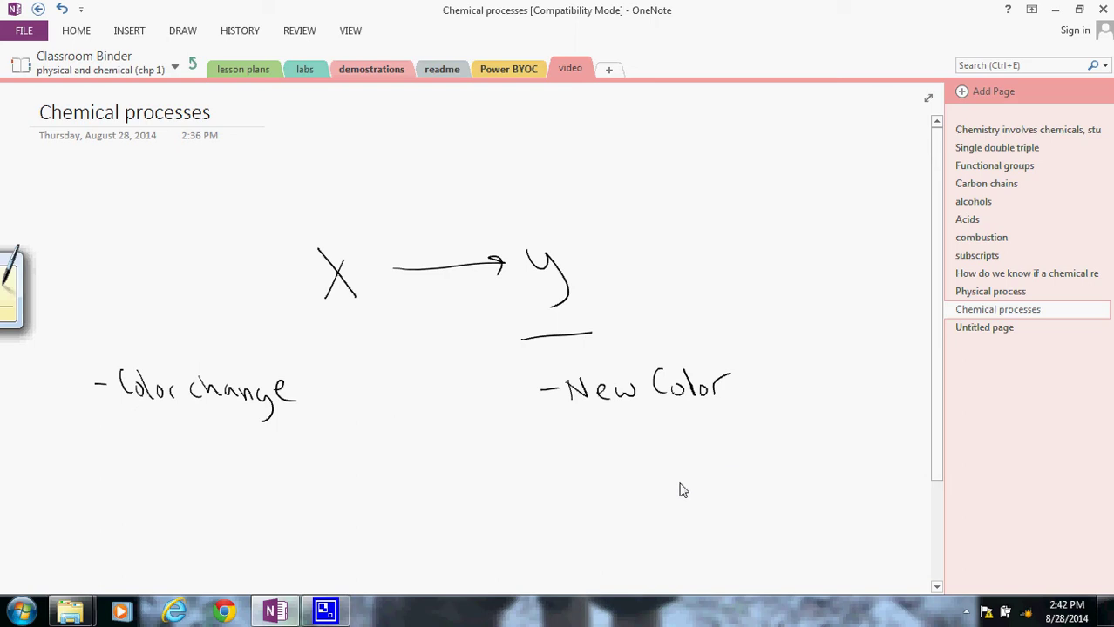
# Step: Add a gas bullet under New Color and a gas bullet below Color change
pyautogui.moveTo(548, 455)
pyautogui.mouseDown()
pyautogui.moveTo(572, 453)
pyautogui.moveTo(606, 479)
pyautogui.moveTo(642, 451)
pyautogui.mouseUp()
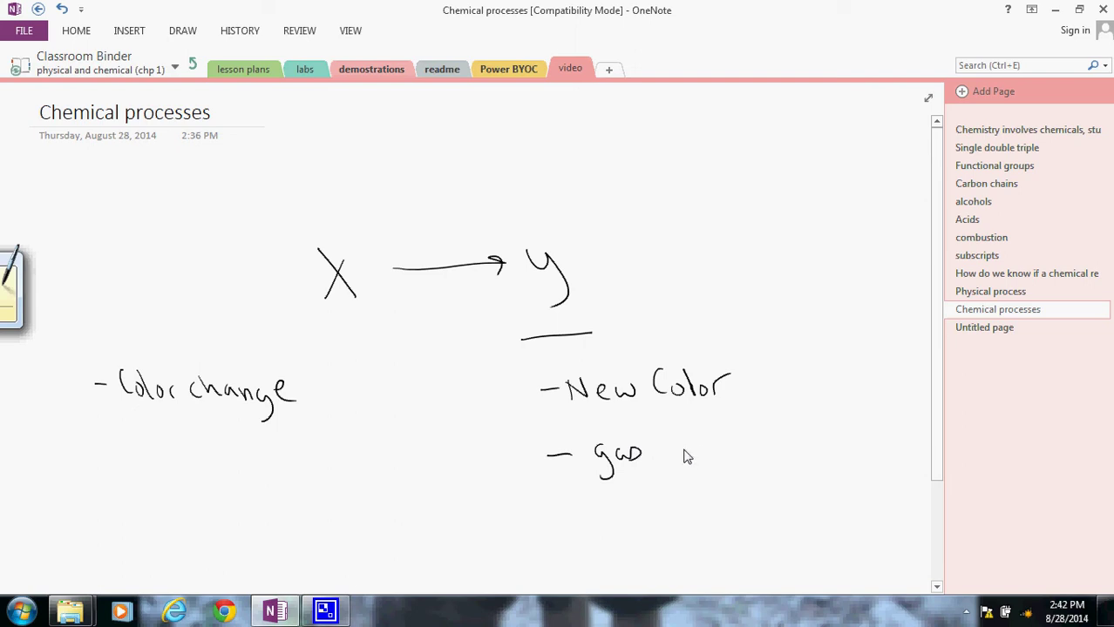
pyautogui.moveTo(683, 457)
pyautogui.mouseDown()
pyautogui.moveTo(675, 424)
pyautogui.moveTo(696, 432)
pyautogui.mouseUp()
pyautogui.moveTo(91, 459)
pyautogui.mouseDown()
pyautogui.moveTo(115, 454)
pyautogui.moveTo(140, 465)
pyautogui.moveTo(145, 484)
pyautogui.mouseUp()
pyautogui.moveTo(164, 457)
pyautogui.mouseDown()
pyautogui.moveTo(172, 481)
pyautogui.moveTo(247, 446)
pyautogui.moveTo(266, 472)
pyautogui.moveTo(324, 463)
pyautogui.moveTo(339, 480)
pyautogui.moveTo(288, 458)
pyautogui.mouseUp()
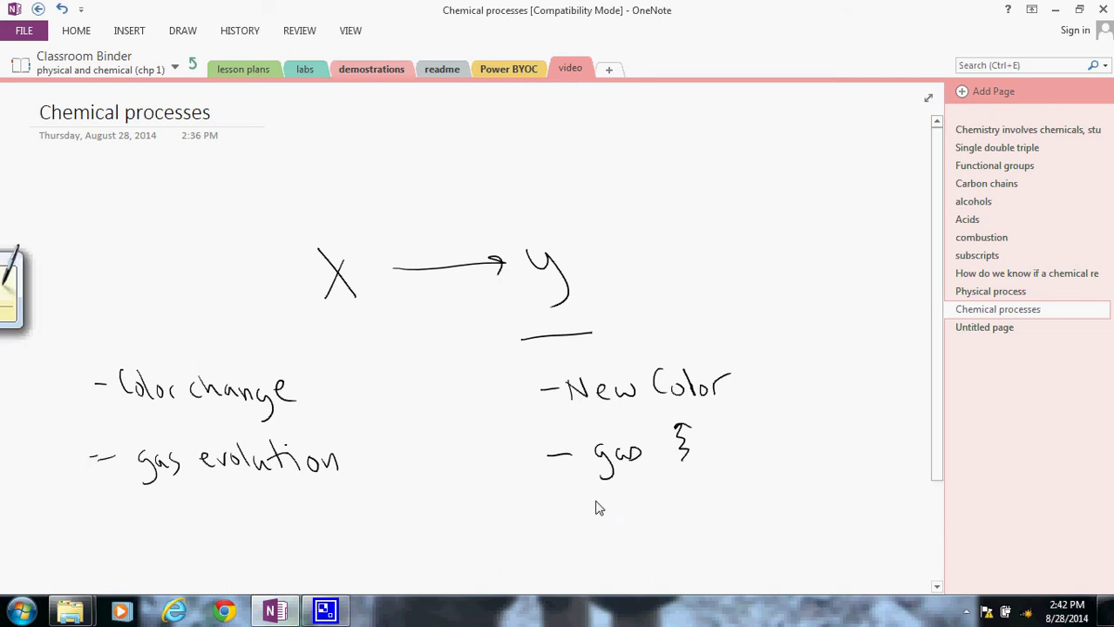
# Step: Write precipitation and New Solid under the right gas bullet, and precipitation in the left list
pyautogui.moveTo(558, 524); pyautogui.dragTo(619, 519)
pyautogui.moveTo(623, 519); pyautogui.dragTo(637, 529)
pyautogui.moveTo(643, 521)
pyautogui.mouseDown()
pyautogui.moveTo(718, 528)
pyautogui.moveTo(726, 513)
pyautogui.mouseUp()
pyautogui.moveTo(732, 518)
pyautogui.mouseDown()
pyautogui.moveTo(735, 528)
pyautogui.moveTo(791, 516)
pyautogui.mouseUp()
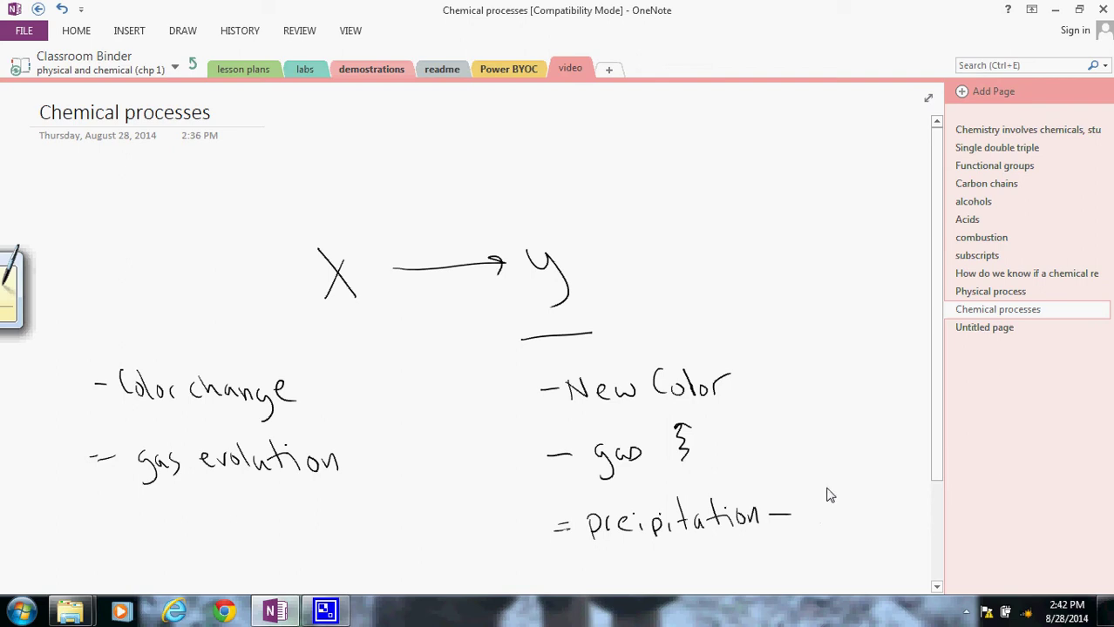
pyautogui.moveTo(936, 379); pyautogui.dragTo(941, 434)
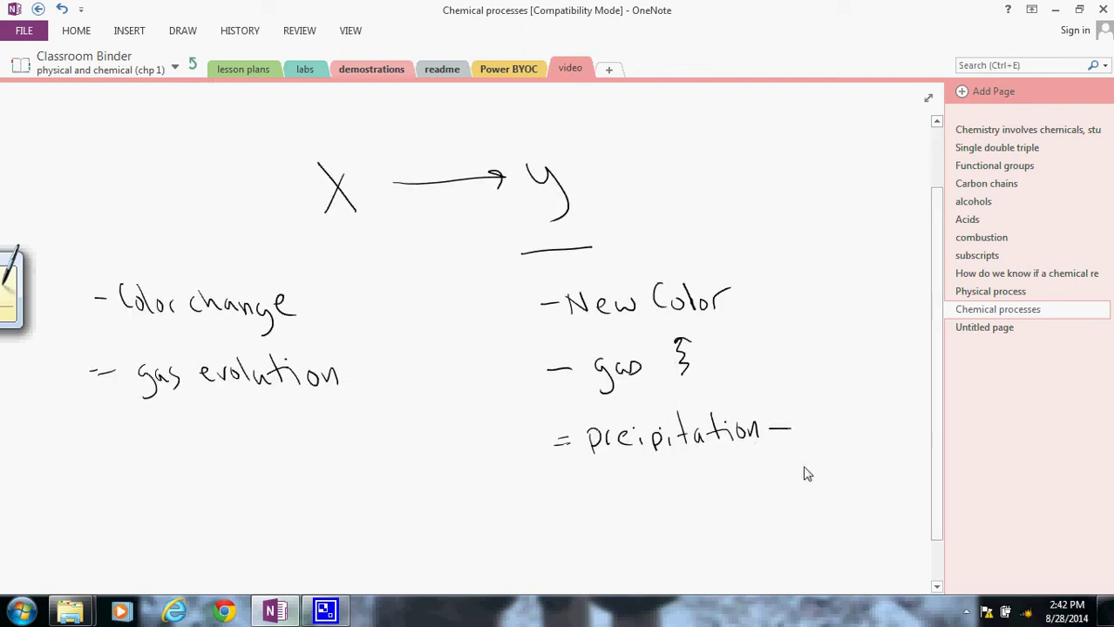
pyautogui.moveTo(668, 478)
pyautogui.mouseDown()
pyautogui.moveTo(709, 471)
pyautogui.moveTo(736, 485)
pyautogui.moveTo(800, 471)
pyautogui.moveTo(805, 486)
pyautogui.moveTo(820, 470)
pyautogui.moveTo(810, 470)
pyautogui.mouseUp()
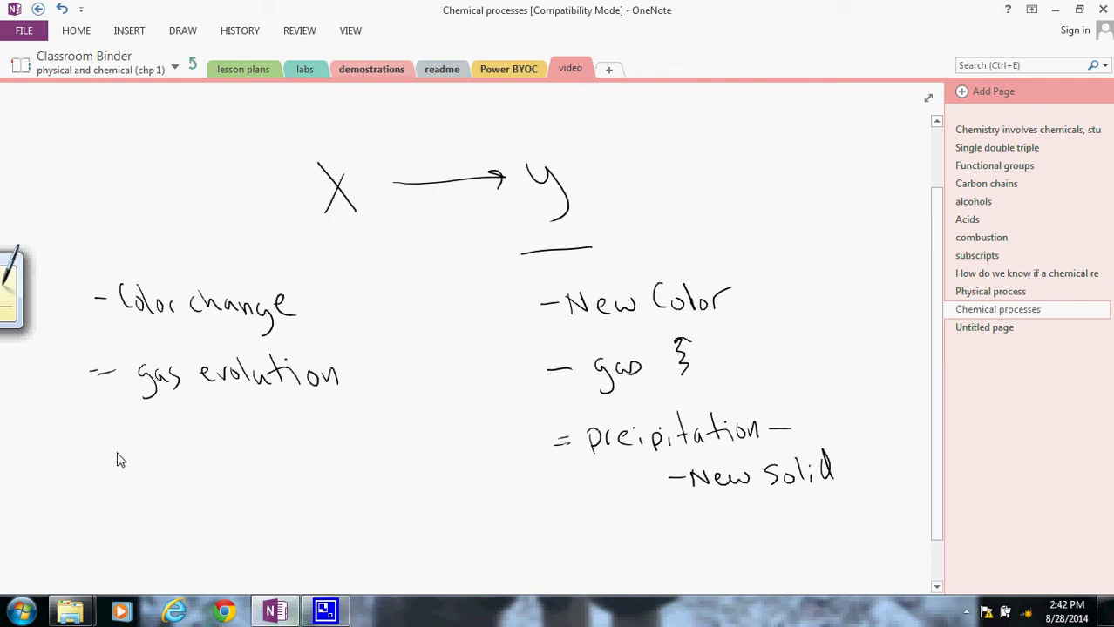
pyautogui.moveTo(100, 448); pyautogui.dragTo(116, 444)
pyautogui.moveTo(144, 453)
pyautogui.mouseDown()
pyautogui.moveTo(183, 443)
pyautogui.moveTo(255, 447)
pyautogui.moveTo(271, 459)
pyautogui.moveTo(340, 446)
pyautogui.mouseUp()
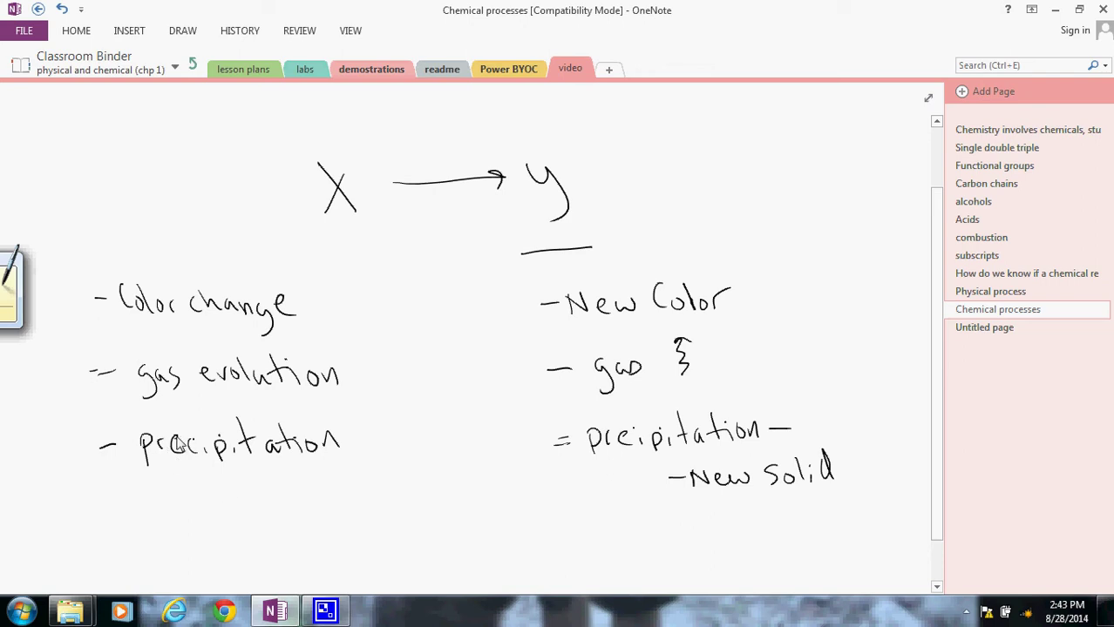
# Step: Start a bullet below precipitation and add a bracketed + E after y labelled exothermic
pyautogui.moveTo(108, 520); pyautogui.dragTo(134, 521)
pyautogui.moveTo(594, 174); pyautogui.dragTo(617, 171)
pyautogui.moveTo(605, 164); pyautogui.dragTo(605, 183)
pyautogui.moveTo(645, 155); pyautogui.dragTo(657, 150)
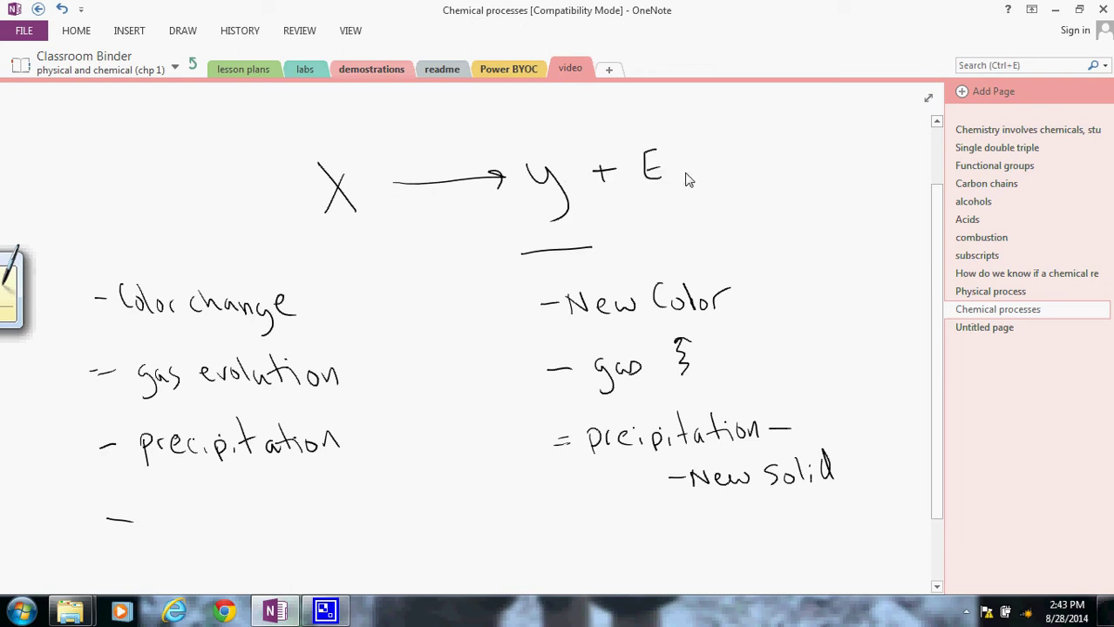
pyautogui.moveTo(643, 129)
pyautogui.mouseDown()
pyautogui.moveTo(673, 135)
pyautogui.moveTo(693, 156)
pyautogui.moveTo(694, 178)
pyautogui.mouseUp()
pyautogui.moveTo(703, 138)
pyautogui.mouseDown()
pyautogui.moveTo(738, 148)
pyautogui.moveTo(765, 131)
pyautogui.moveTo(843, 136)
pyautogui.mouseUp()
# Step: Add a bracketed E + before X labelled endothermic, and write Heat/Cold on the bottom bullet
pyautogui.moveTo(321, 135)
pyautogui.mouseDown()
pyautogui.moveTo(286, 168)
pyautogui.moveTo(275, 206)
pyautogui.moveTo(305, 191)
pyautogui.moveTo(268, 215)
pyautogui.mouseUp()
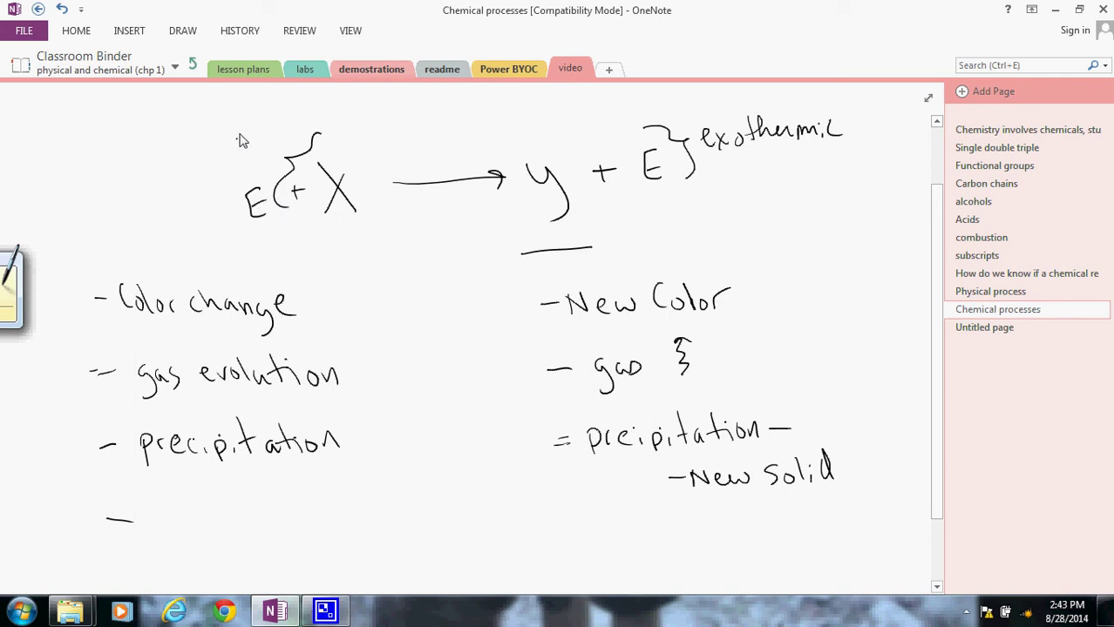
pyautogui.moveTo(237, 141)
pyautogui.mouseDown()
pyautogui.moveTo(260, 138)
pyautogui.moveTo(290, 103)
pyautogui.moveTo(368, 108)
pyautogui.moveTo(309, 144)
pyautogui.mouseUp()
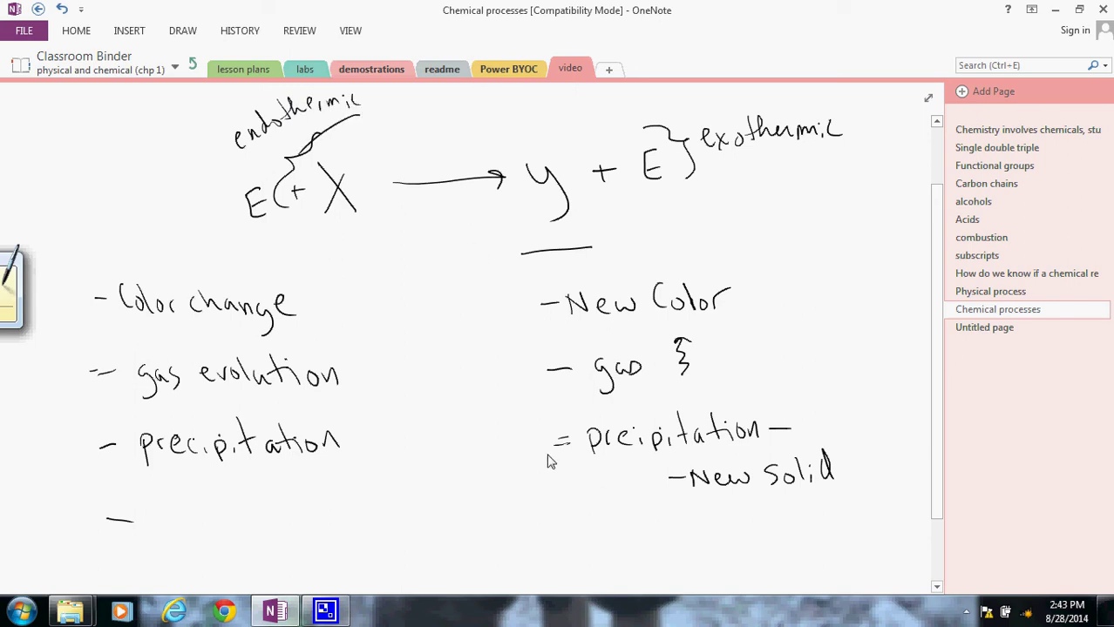
pyautogui.click(300, 499)
pyautogui.moveTo(173, 509)
pyautogui.mouseDown()
pyautogui.moveTo(177, 530)
pyautogui.moveTo(291, 527)
pyautogui.moveTo(313, 498)
pyautogui.mouseUp()
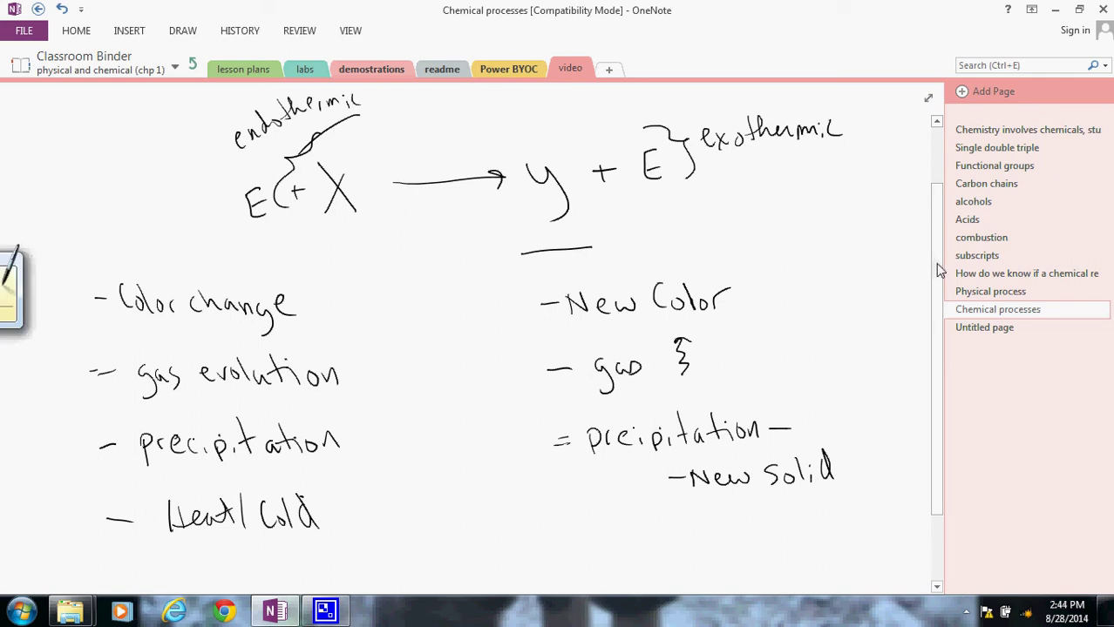
# Step: Write the example bullets leaf → yellow and hair grow
pyautogui.scroll(-3, 941, 285)
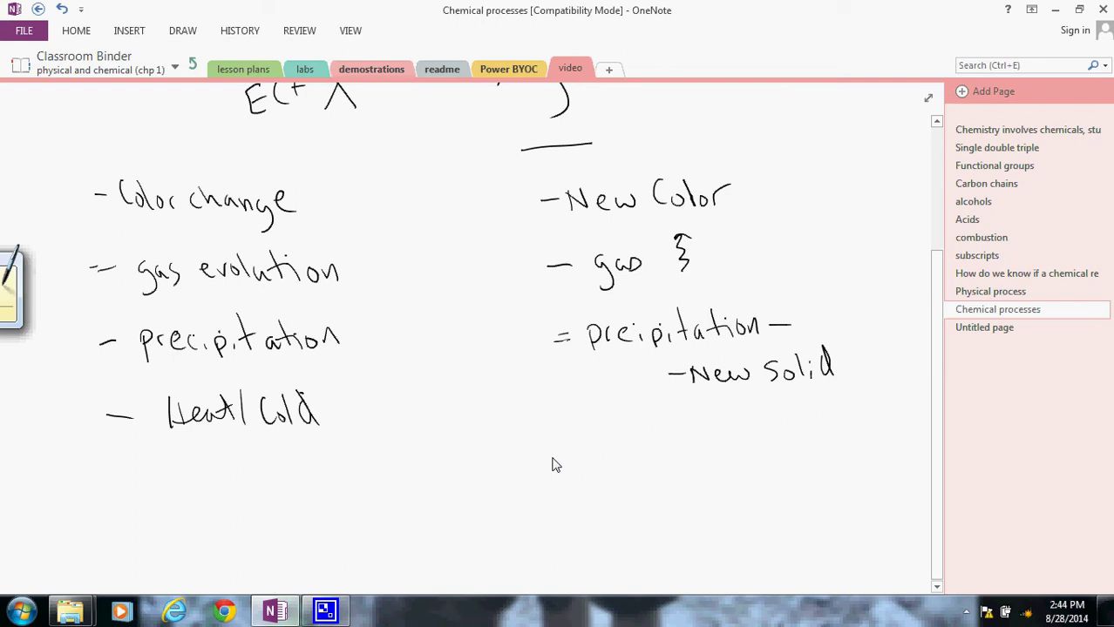
pyautogui.moveTo(421, 455)
pyautogui.mouseDown()
pyautogui.moveTo(506, 458)
pyautogui.moveTo(521, 439)
pyautogui.moveTo(611, 456)
pyautogui.moveTo(671, 446)
pyautogui.mouseUp()
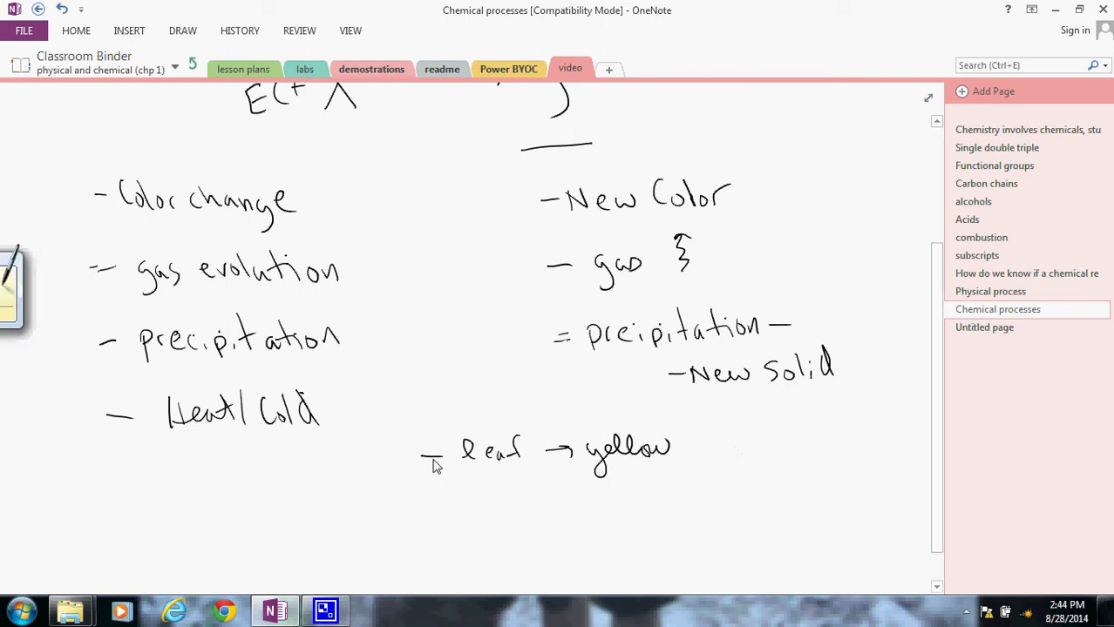
pyautogui.moveTo(425, 519); pyautogui.dragTo(612, 511)
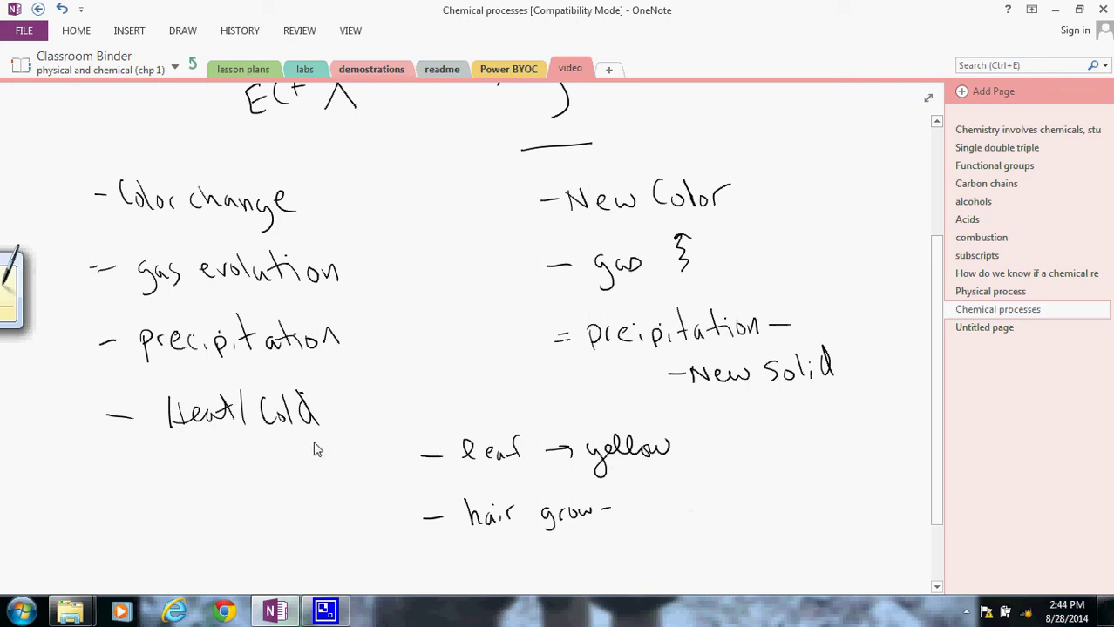
# Step: Sketch bread, an apple and a stick figure with an arrow to its hair, and append '- Rxn' to hair grow
pyautogui.moveTo(305, 485); pyautogui.dragTo(310, 480)
pyautogui.moveTo(198, 490)
pyautogui.mouseDown()
pyautogui.moveTo(151, 524)
pyautogui.moveTo(211, 517)
pyautogui.moveTo(226, 483)
pyautogui.moveTo(181, 523)
pyautogui.moveTo(209, 510)
pyautogui.moveTo(188, 507)
pyautogui.moveTo(258, 490)
pyautogui.mouseUp()
pyautogui.moveTo(355, 478)
pyautogui.mouseDown()
pyautogui.moveTo(361, 533)
pyautogui.moveTo(372, 516)
pyautogui.mouseUp()
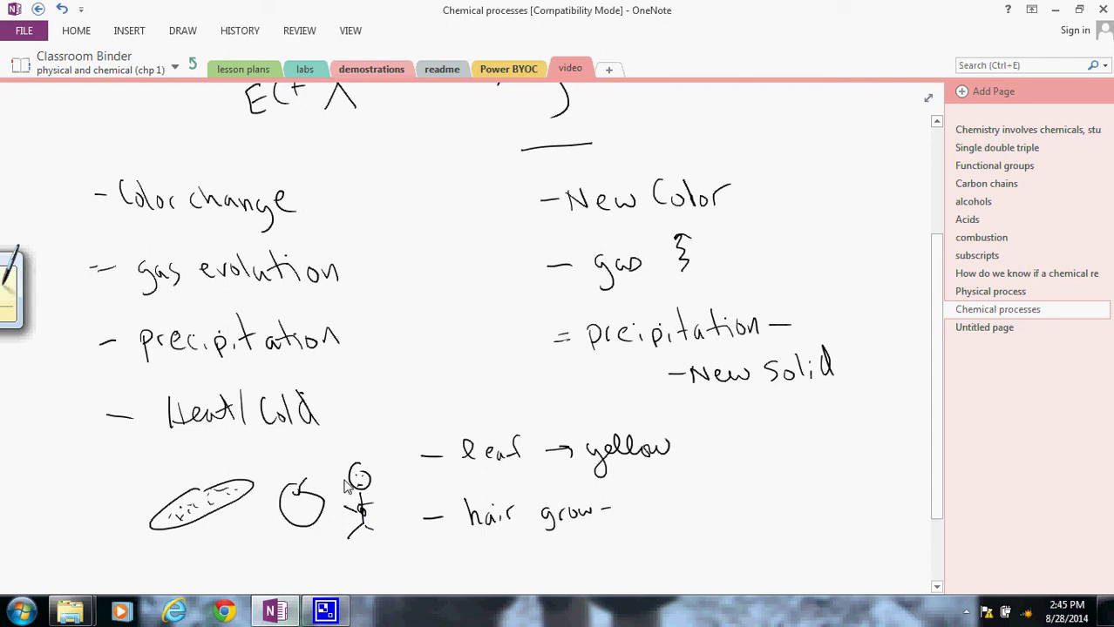
pyautogui.moveTo(353, 467)
pyautogui.mouseDown()
pyautogui.moveTo(343, 490)
pyautogui.moveTo(364, 488)
pyautogui.moveTo(373, 470)
pyautogui.moveTo(388, 488)
pyautogui.moveTo(348, 492)
pyautogui.mouseUp()
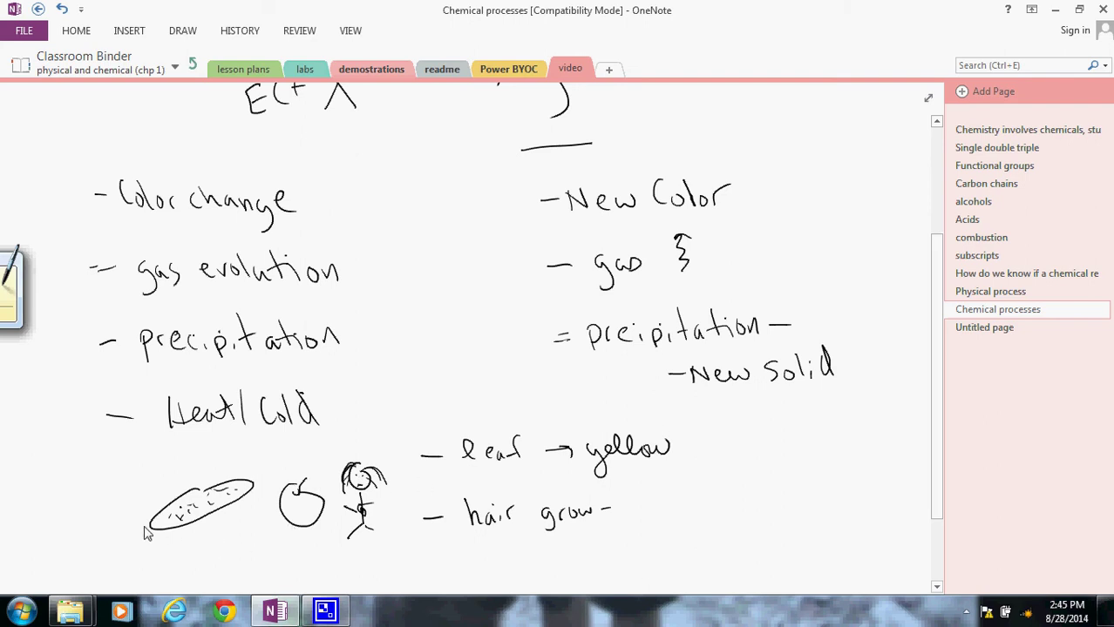
pyautogui.moveTo(139, 533)
pyautogui.mouseDown()
pyautogui.moveTo(241, 544)
pyautogui.moveTo(333, 540)
pyautogui.moveTo(333, 526)
pyautogui.mouseUp()
pyautogui.moveTo(385, 411); pyautogui.dragTo(367, 459)
pyautogui.moveTo(362, 446); pyautogui.dragTo(377, 446)
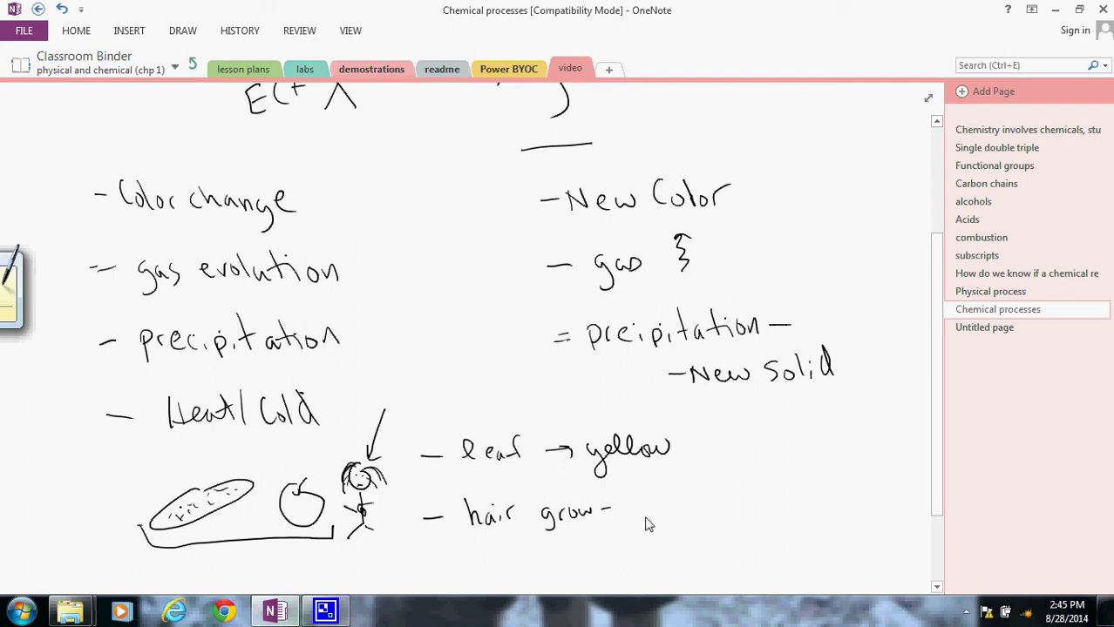
pyautogui.moveTo(640, 501)
pyautogui.mouseDown()
pyautogui.moveTo(642, 524)
pyautogui.moveTo(648, 514)
pyautogui.moveTo(659, 524)
pyautogui.mouseUp()
pyautogui.moveTo(665, 507); pyautogui.dragTo(681, 523)
pyautogui.moveTo(681, 507)
pyautogui.mouseDown()
pyautogui.moveTo(664, 523)
pyautogui.moveTo(708, 521)
pyautogui.mouseUp()
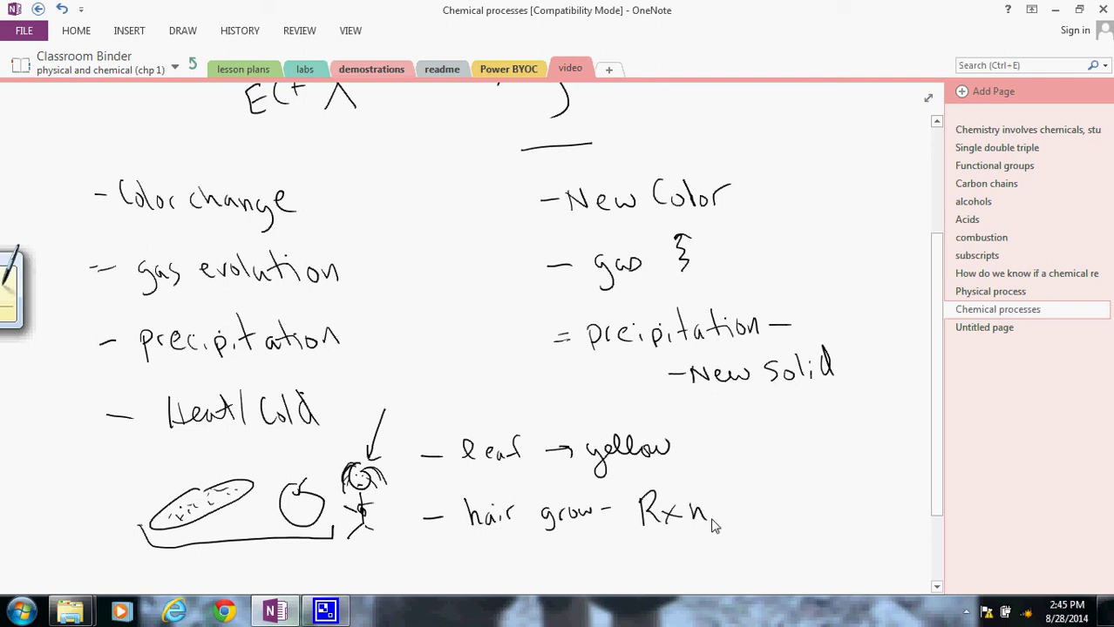
# Step: On the Physical process page, handwrite the bullets '- Phase Change' and '- Physical Manipulation'
pyautogui.click(973, 296)
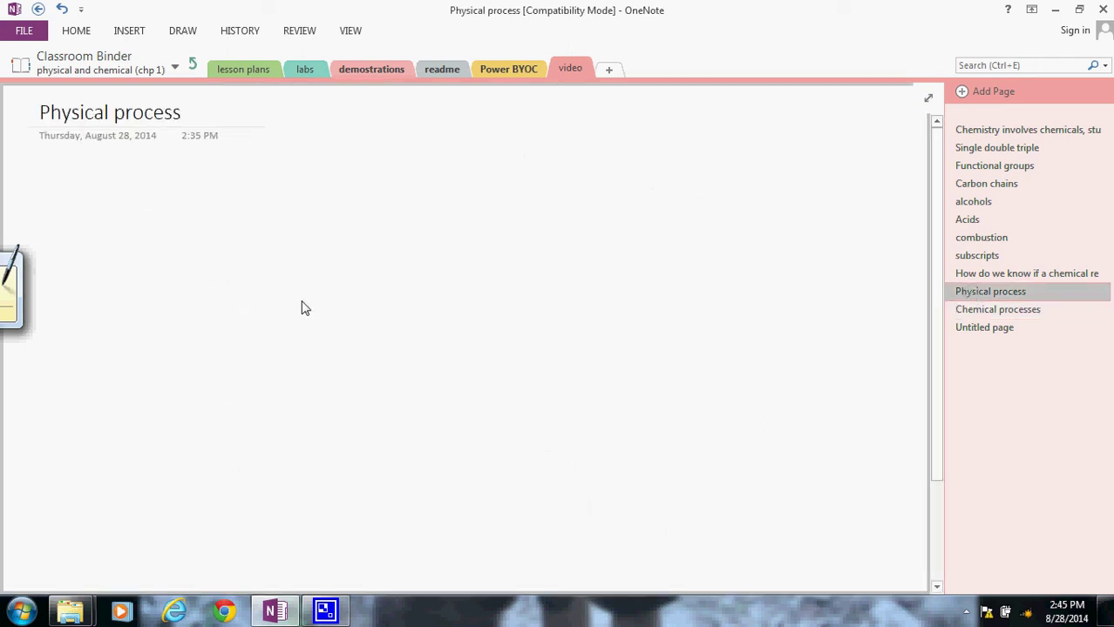
pyautogui.moveTo(181, 204)
pyautogui.mouseDown()
pyautogui.moveTo(226, 209)
pyautogui.moveTo(228, 196)
pyautogui.moveTo(268, 213)
pyautogui.moveTo(300, 200)
pyautogui.moveTo(435, 229)
pyautogui.moveTo(446, 210)
pyautogui.mouseUp()
pyautogui.moveTo(194, 336)
pyautogui.mouseDown()
pyautogui.moveTo(218, 335)
pyautogui.moveTo(238, 355)
pyautogui.moveTo(253, 337)
pyautogui.mouseUp()
pyautogui.click(228, 326)
pyautogui.moveTo(254, 319); pyautogui.dragTo(279, 342)
pyautogui.moveTo(289, 331); pyautogui.dragTo(281, 362)
pyautogui.moveTo(310, 324)
pyautogui.mouseDown()
pyautogui.moveTo(303, 349)
pyautogui.moveTo(323, 347)
pyautogui.mouseUp()
pyautogui.moveTo(345, 332)
pyautogui.mouseDown()
pyautogui.moveTo(336, 347)
pyautogui.moveTo(352, 347)
pyautogui.mouseUp()
pyautogui.moveTo(352, 347)
pyautogui.mouseDown()
pyautogui.moveTo(359, 307)
pyautogui.moveTo(459, 335)
pyautogui.mouseUp()
pyautogui.moveTo(462, 324)
pyautogui.mouseDown()
pyautogui.moveTo(464, 334)
pyautogui.moveTo(493, 334)
pyautogui.mouseUp()
pyautogui.moveTo(498, 305)
pyautogui.mouseDown()
pyautogui.moveTo(500, 335)
pyautogui.moveTo(549, 314)
pyautogui.moveTo(578, 330)
pyautogui.mouseUp()
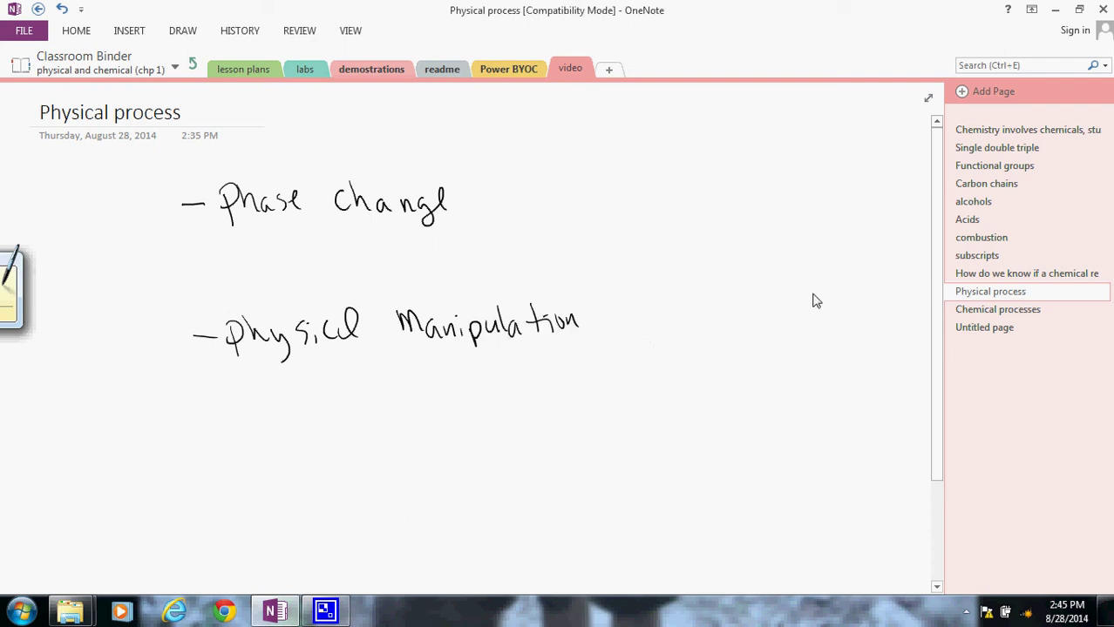
pyautogui.scroll(-1, 936, 253)
pyautogui.scroll(-2, 936, 266)
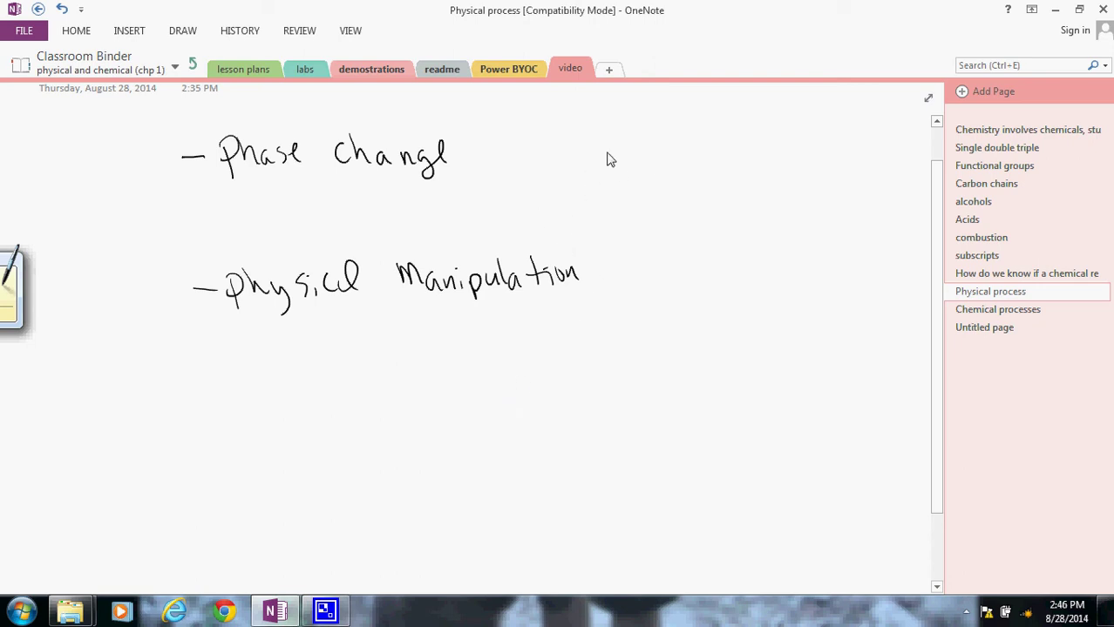
# Step: Draw the Heating Curve graph with its axis, title, and labelled solid and liquid segments
pyautogui.moveTo(607, 114)
pyautogui.mouseDown()
pyautogui.moveTo(643, 361)
pyautogui.moveTo(880, 343)
pyautogui.mouseUp()
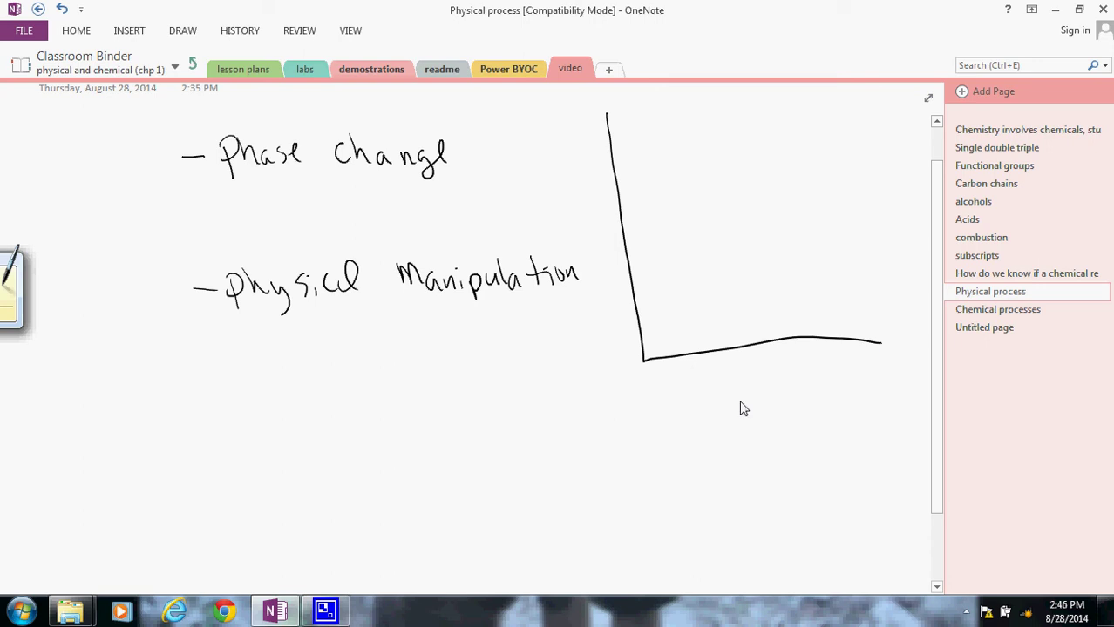
pyautogui.moveTo(685, 424)
pyautogui.mouseDown()
pyautogui.moveTo(694, 447)
pyautogui.moveTo(771, 443)
pyautogui.moveTo(798, 413)
pyautogui.moveTo(828, 428)
pyautogui.moveTo(864, 417)
pyautogui.mouseUp()
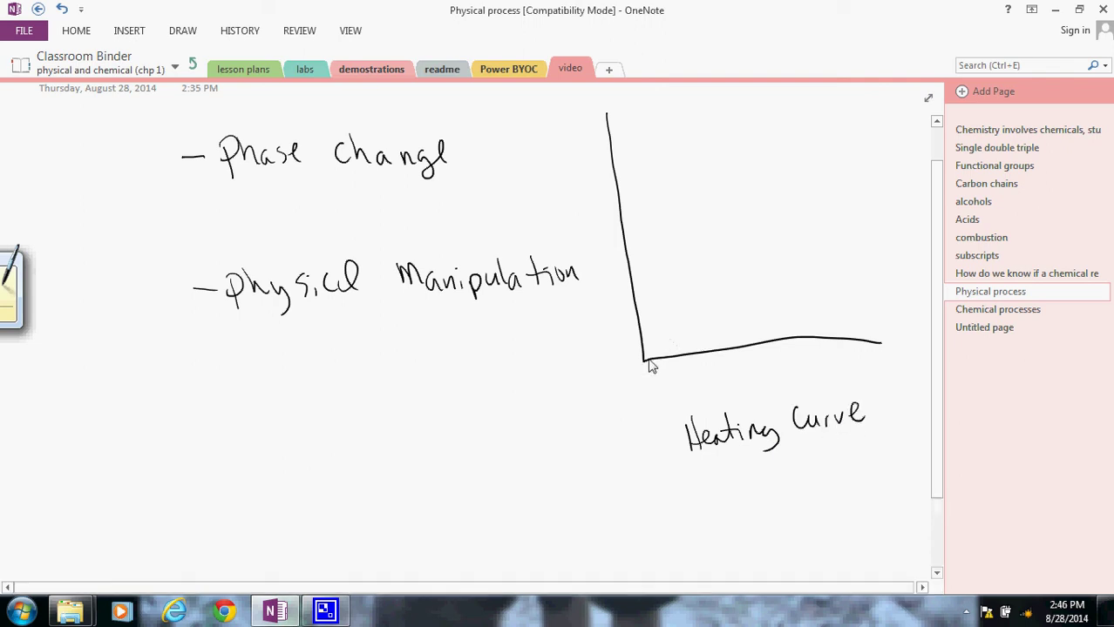
pyautogui.moveTo(647, 360); pyautogui.dragTo(706, 288)
pyautogui.moveTo(696, 326)
pyautogui.mouseDown()
pyautogui.moveTo(708, 326)
pyautogui.moveTo(707, 299)
pyautogui.moveTo(769, 280)
pyautogui.moveTo(812, 231)
pyautogui.moveTo(808, 267)
pyautogui.moveTo(846, 270)
pyautogui.mouseUp()
pyautogui.moveTo(848, 253)
pyautogui.mouseDown()
pyautogui.moveTo(850, 270)
pyautogui.moveTo(857, 263)
pyautogui.mouseUp()
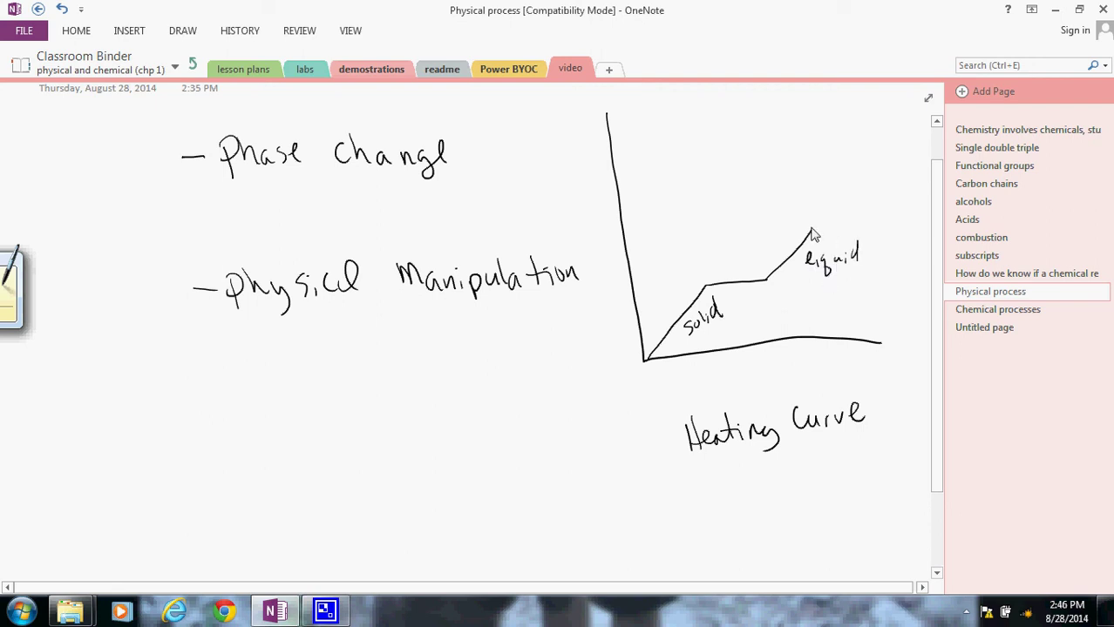
pyautogui.moveTo(811, 230)
pyautogui.mouseDown()
pyautogui.moveTo(903, 220)
pyautogui.moveTo(920, 186)
pyautogui.moveTo(924, 216)
pyautogui.mouseUp()
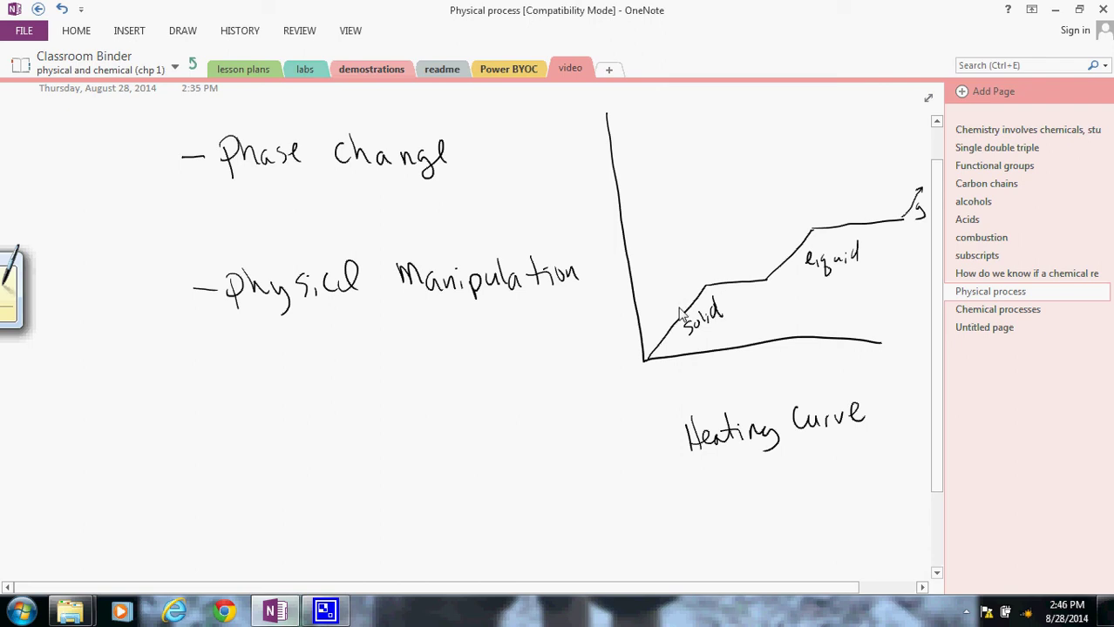
# Step: Add curved arrows labelled melting and Sublimation rising from the solid
pyautogui.moveTo(662, 325)
pyautogui.mouseDown()
pyautogui.moveTo(702, 267)
pyautogui.moveTo(768, 244)
pyautogui.moveTo(785, 248)
pyautogui.moveTo(777, 255)
pyautogui.mouseUp()
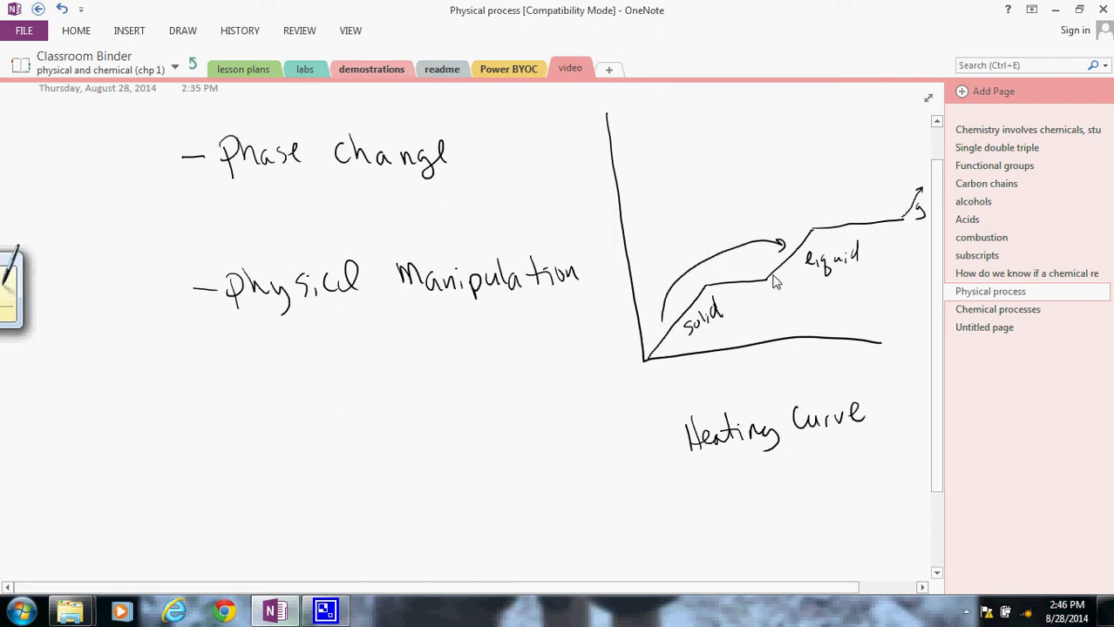
pyautogui.moveTo(662, 262)
pyautogui.mouseDown()
pyautogui.moveTo(706, 237)
pyautogui.moveTo(713, 248)
pyautogui.moveTo(731, 237)
pyautogui.moveTo(746, 247)
pyautogui.moveTo(833, 204)
pyautogui.moveTo(903, 187)
pyautogui.moveTo(900, 198)
pyautogui.mouseUp()
pyautogui.moveTo(805, 182)
pyautogui.mouseDown()
pyautogui.moveTo(872, 180)
pyautogui.moveTo(915, 155)
pyautogui.mouseUp()
pyautogui.moveTo(649, 310)
pyautogui.mouseDown()
pyautogui.moveTo(646, 247)
pyautogui.moveTo(682, 202)
pyautogui.moveTo(880, 150)
pyautogui.moveTo(869, 159)
pyautogui.mouseUp()
pyautogui.moveTo(672, 172)
pyautogui.mouseDown()
pyautogui.moveTo(659, 194)
pyautogui.moveTo(783, 148)
pyautogui.mouseUp()
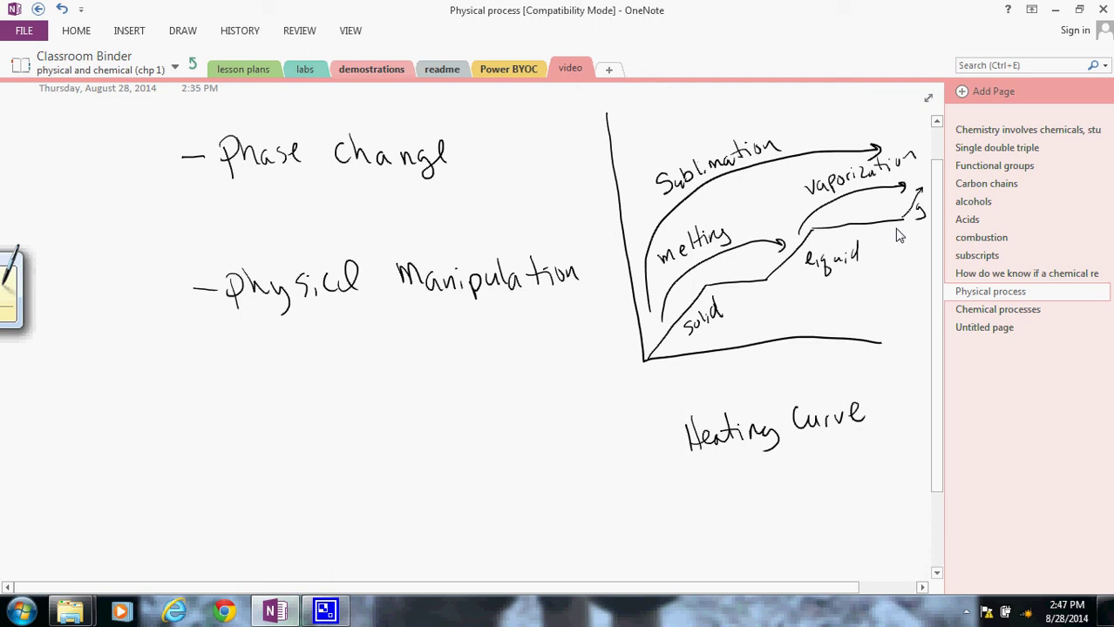
# Step: Add condensation, solidify and vapordeposition arrows back down, and write Ice below Physical Manipulation
pyautogui.moveTo(914, 223)
pyautogui.mouseDown()
pyautogui.moveTo(870, 269)
pyautogui.moveTo(820, 277)
pyautogui.moveTo(869, 298)
pyautogui.moveTo(911, 285)
pyautogui.moveTo(932, 251)
pyautogui.mouseUp()
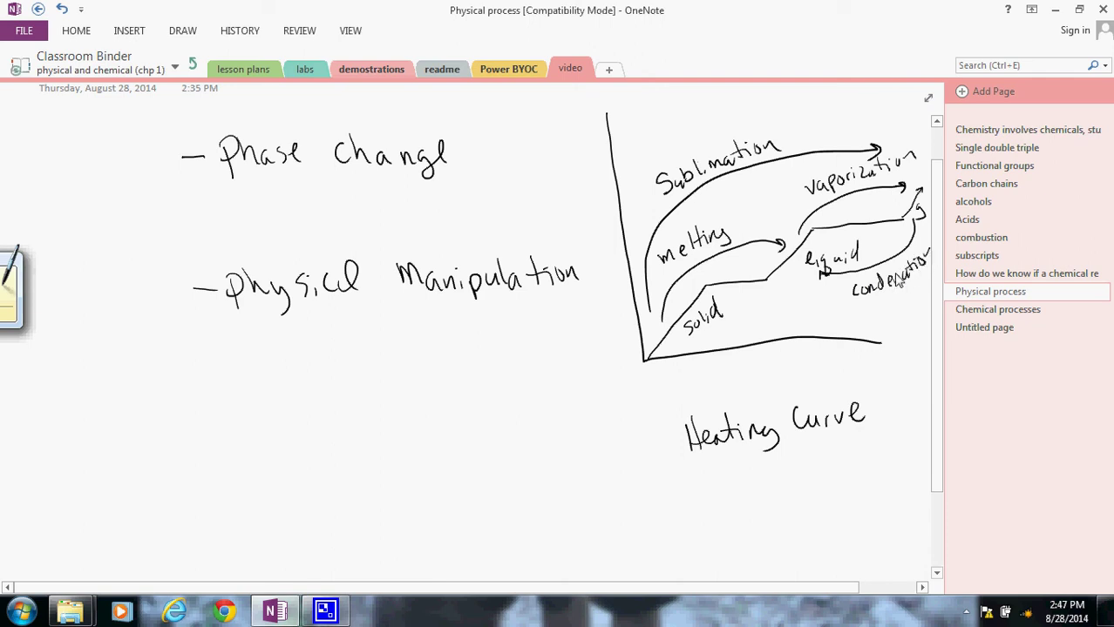
pyautogui.moveTo(788, 281)
pyautogui.mouseDown()
pyautogui.moveTo(773, 317)
pyautogui.moveTo(720, 332)
pyautogui.moveTo(746, 353)
pyautogui.moveTo(801, 329)
pyautogui.mouseUp()
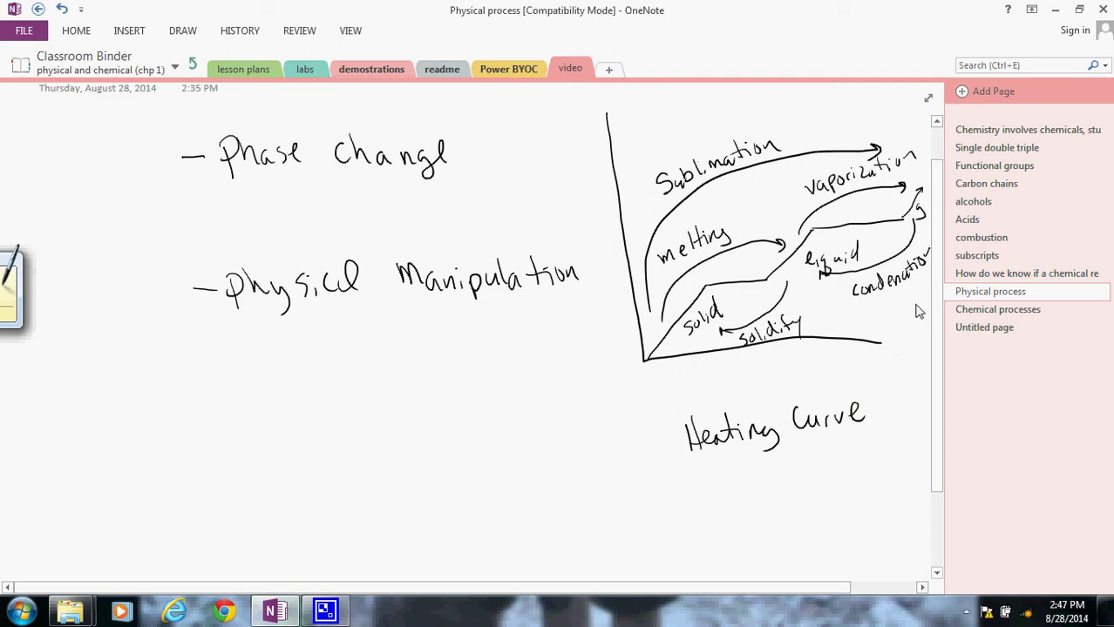
pyautogui.moveTo(925, 280)
pyautogui.mouseDown()
pyautogui.moveTo(892, 336)
pyautogui.moveTo(816, 373)
pyautogui.moveTo(732, 366)
pyautogui.moveTo(700, 349)
pyautogui.mouseUp()
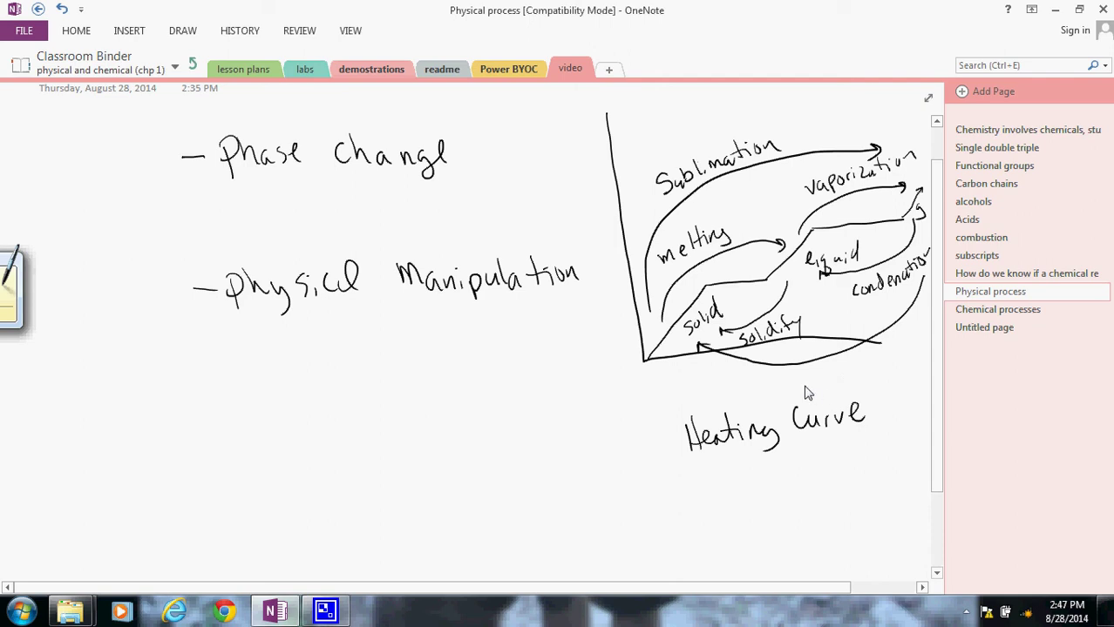
pyautogui.moveTo(798, 376)
pyautogui.mouseDown()
pyautogui.moveTo(824, 389)
pyautogui.moveTo(924, 347)
pyautogui.mouseUp()
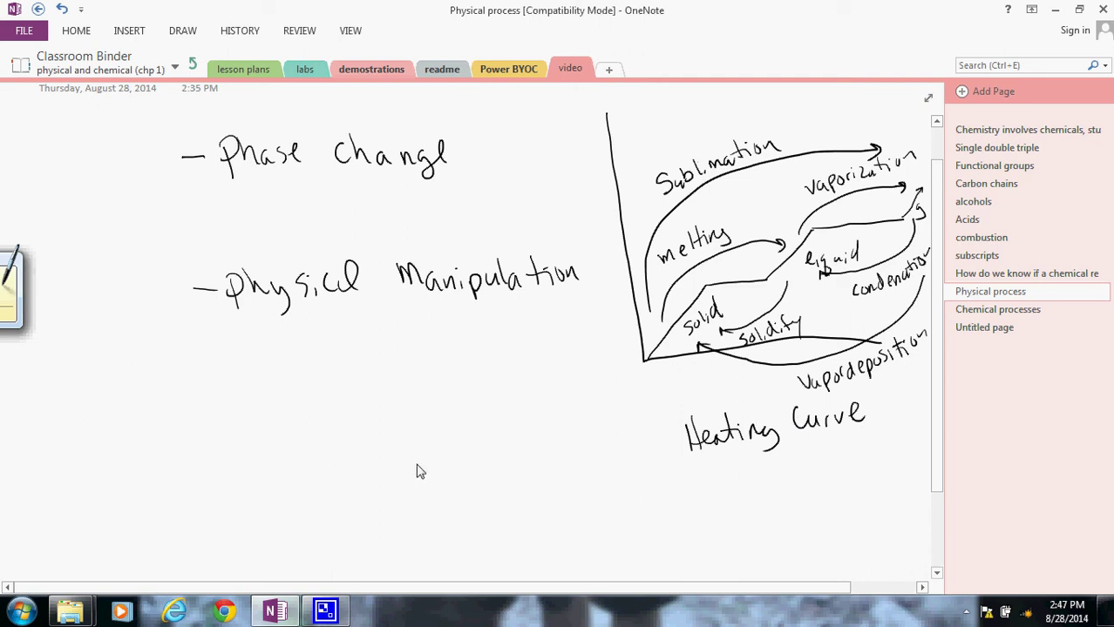
pyautogui.moveTo(373, 463); pyautogui.dragTo(362, 468)
# Step: Handwrite the labels Ice, water (l) and gas in a row below Physical Manipulation
pyautogui.moveTo(263, 437)
pyautogui.mouseDown()
pyautogui.moveTo(261, 465)
pyautogui.moveTo(272, 433)
pyautogui.mouseUp()
pyautogui.moveTo(291, 442)
pyautogui.mouseDown()
pyautogui.moveTo(290, 455)
pyautogui.moveTo(310, 451)
pyautogui.mouseUp()
pyautogui.moveTo(388, 429)
pyautogui.mouseDown()
pyautogui.moveTo(457, 433)
pyautogui.moveTo(469, 419)
pyautogui.mouseUp()
pyautogui.moveTo(460, 466); pyautogui.dragTo(462, 465)
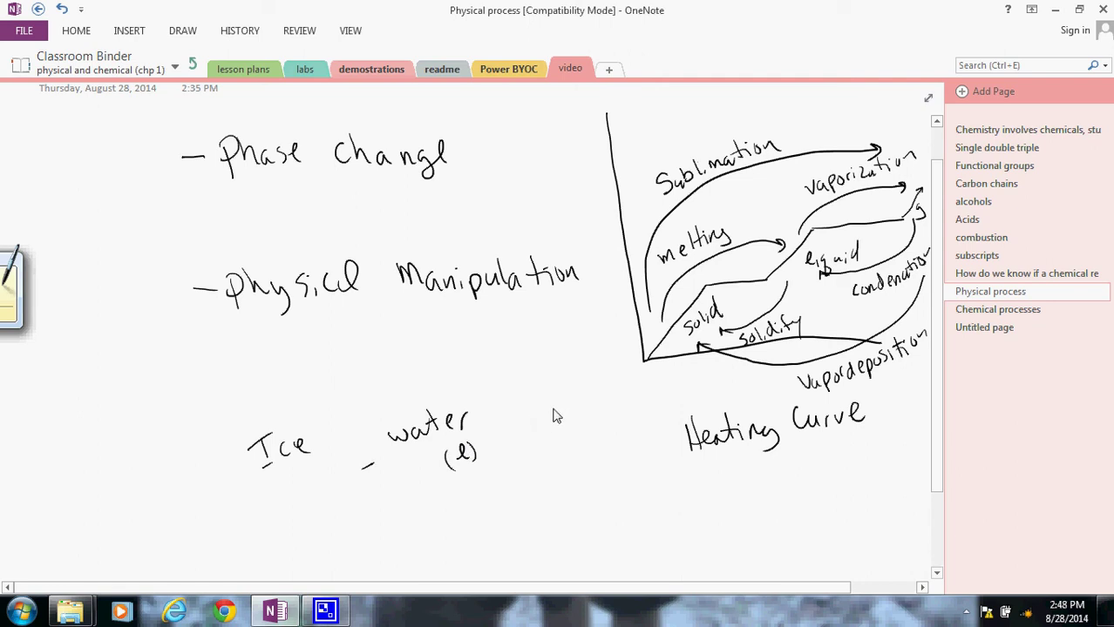
pyautogui.moveTo(552, 410)
pyautogui.mouseDown()
pyautogui.moveTo(566, 418)
pyautogui.moveTo(577, 406)
pyautogui.moveTo(575, 425)
pyautogui.mouseUp()
# Step: Sketch an H2O molecule above each of Ice, water and gas
pyautogui.moveTo(260, 397)
pyautogui.mouseDown()
pyautogui.moveTo(262, 414)
pyautogui.moveTo(279, 380)
pyautogui.moveTo(308, 388)
pyautogui.moveTo(258, 410)
pyautogui.moveTo(284, 415)
pyautogui.moveTo(312, 376)
pyautogui.mouseUp()
pyautogui.click(293, 390)
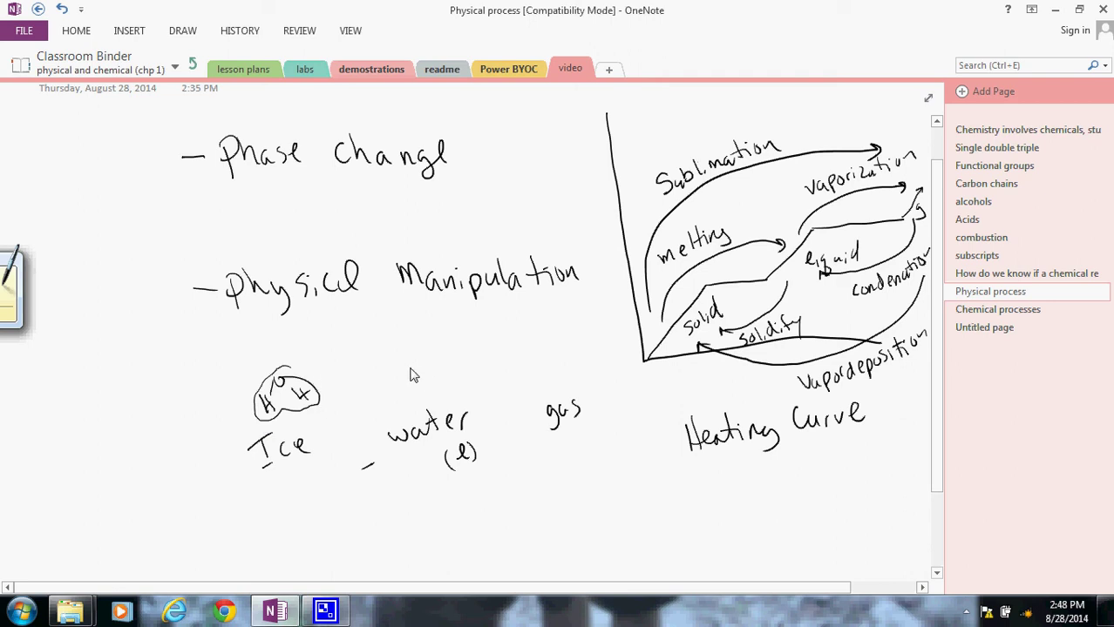
pyautogui.moveTo(406, 366)
pyautogui.mouseDown()
pyautogui.moveTo(417, 393)
pyautogui.moveTo(435, 373)
pyautogui.mouseUp()
pyautogui.moveTo(443, 373)
pyautogui.mouseDown()
pyautogui.moveTo(448, 389)
pyautogui.moveTo(414, 352)
pyautogui.moveTo(398, 389)
pyautogui.moveTo(427, 408)
pyautogui.moveTo(440, 353)
pyautogui.mouseUp()
pyautogui.moveTo(556, 347); pyautogui.dragTo(554, 348)
pyautogui.moveTo(551, 366)
pyautogui.mouseDown()
pyautogui.moveTo(547, 381)
pyautogui.moveTo(573, 367)
pyautogui.moveTo(591, 377)
pyautogui.moveTo(535, 394)
pyautogui.moveTo(554, 400)
pyautogui.moveTo(607, 375)
pyautogui.moveTo(575, 353)
pyautogui.mouseUp()
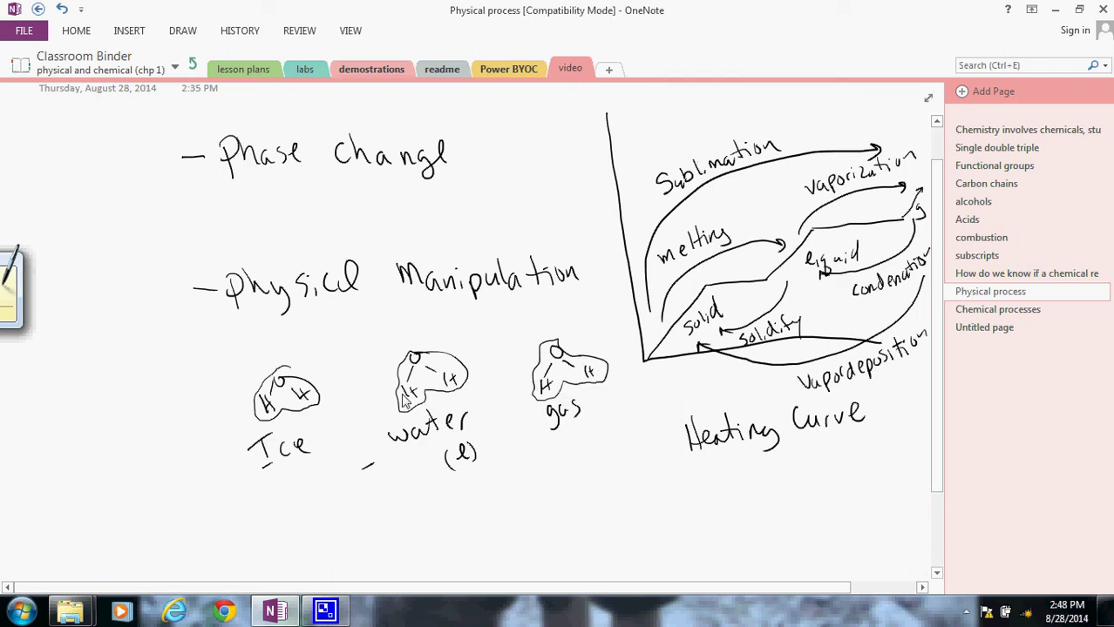
# Step: Draw a two-way arrow between the Ice and water molecules and a motion arrow off water
pyautogui.moveTo(337, 393)
pyautogui.mouseDown()
pyautogui.moveTo(372, 389)
pyautogui.moveTo(347, 399)
pyautogui.mouseUp()
pyautogui.moveTo(253, 390); pyautogui.dragTo(219, 387)
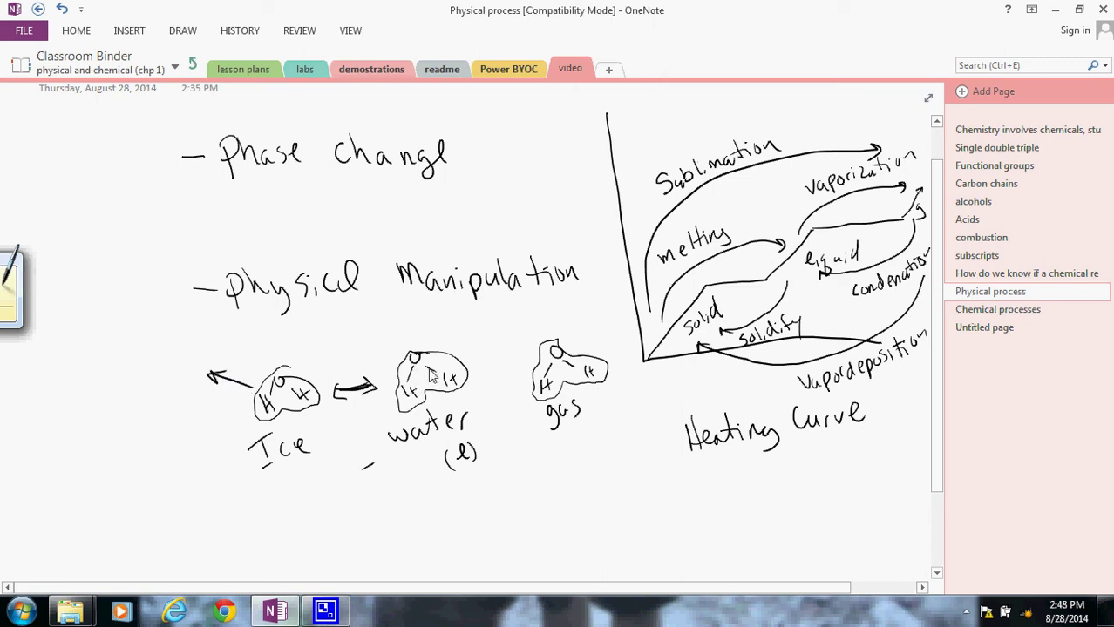
pyautogui.moveTo(456, 353)
pyautogui.mouseDown()
pyautogui.moveTo(480, 344)
pyautogui.moveTo(495, 384)
pyautogui.mouseUp()
# Step: Draw a curved arrow down from Physical Manipulation to handwritten 'Cut, Crush, rip, bend....'
pyautogui.moveTo(198, 287)
pyautogui.mouseDown()
pyautogui.moveTo(182, 486)
pyautogui.moveTo(252, 529)
pyautogui.mouseUp()
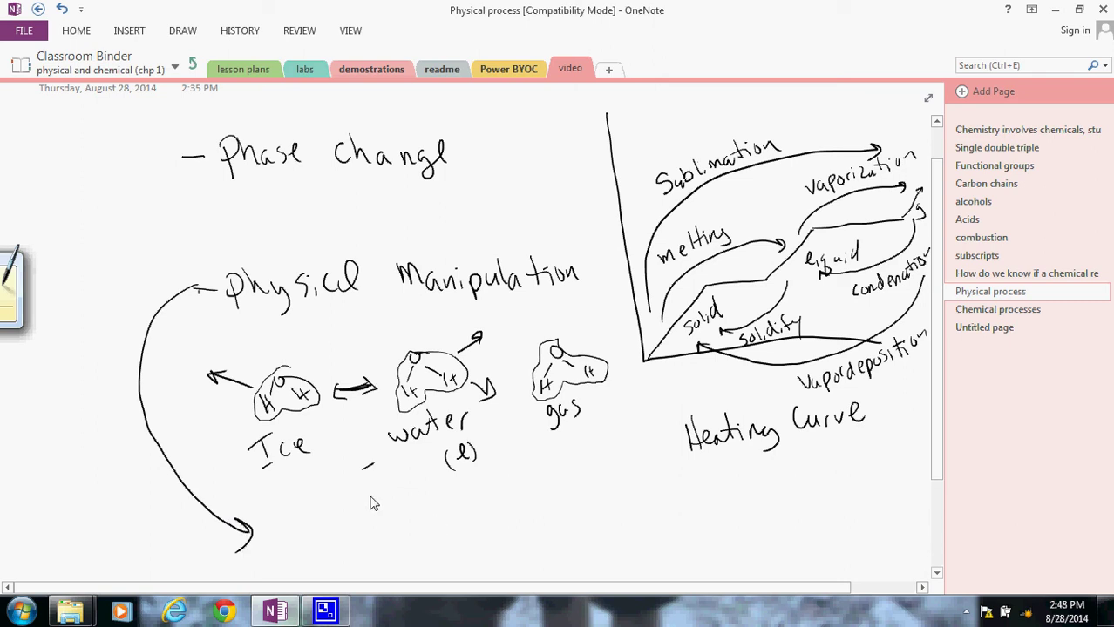
pyautogui.moveTo(298, 525); pyautogui.dragTo(287, 554)
pyautogui.moveTo(303, 534)
pyautogui.mouseDown()
pyautogui.moveTo(330, 554)
pyautogui.moveTo(335, 533)
pyautogui.mouseUp()
pyautogui.moveTo(352, 544)
pyautogui.mouseDown()
pyautogui.moveTo(352, 558)
pyautogui.moveTo(417, 534)
pyautogui.mouseUp()
pyautogui.moveTo(420, 533)
pyautogui.mouseDown()
pyautogui.moveTo(430, 548)
pyautogui.moveTo(470, 549)
pyautogui.moveTo(511, 526)
pyautogui.moveTo(567, 557)
pyautogui.moveTo(654, 552)
pyautogui.mouseUp()
pyautogui.click(670, 543)
pyautogui.click(682, 543)
pyautogui.click(693, 543)
pyautogui.click(706, 543)
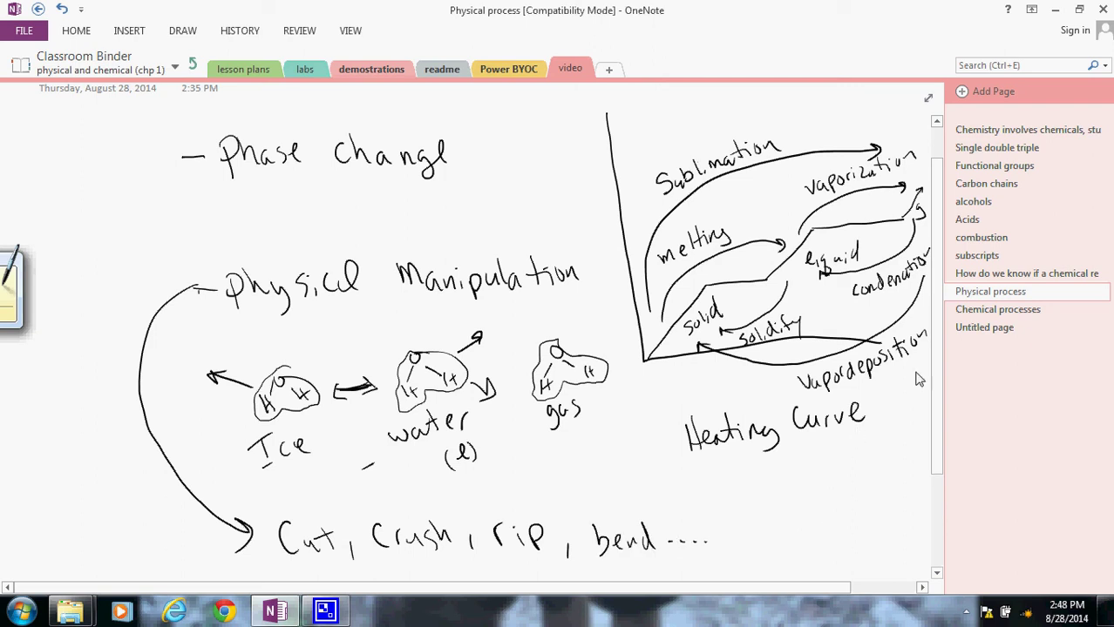
pyautogui.moveTo(934, 364); pyautogui.dragTo(931, 419)
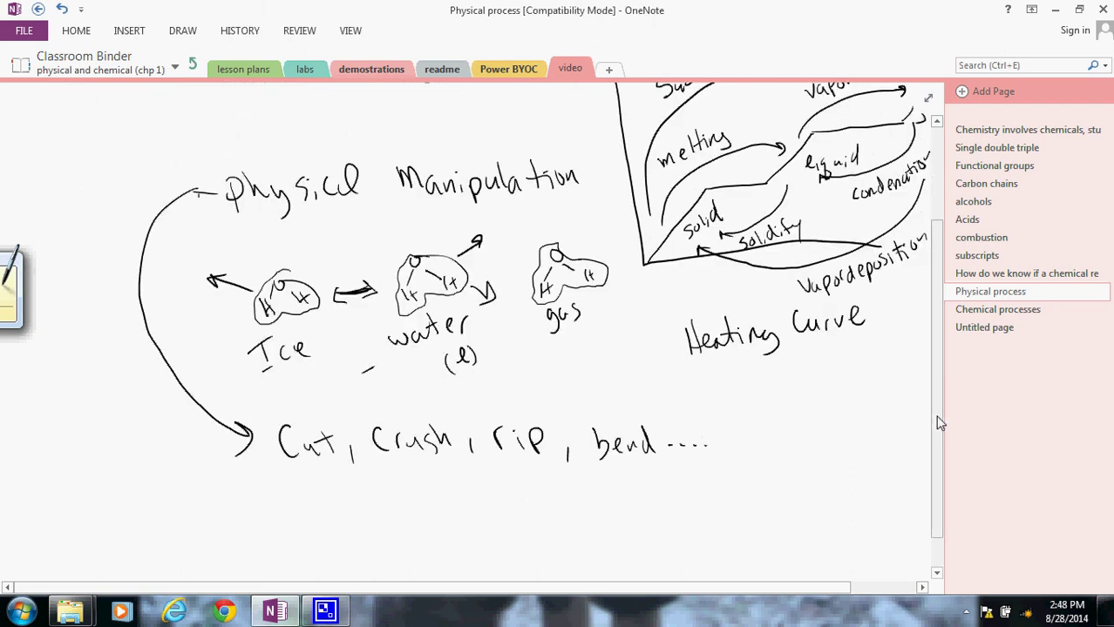
# Step: Handwrite the new heading 'Phy/chem properties' below the examples
pyautogui.scroll(1, 939, 488)
pyautogui.scroll(-2, 932, 471)
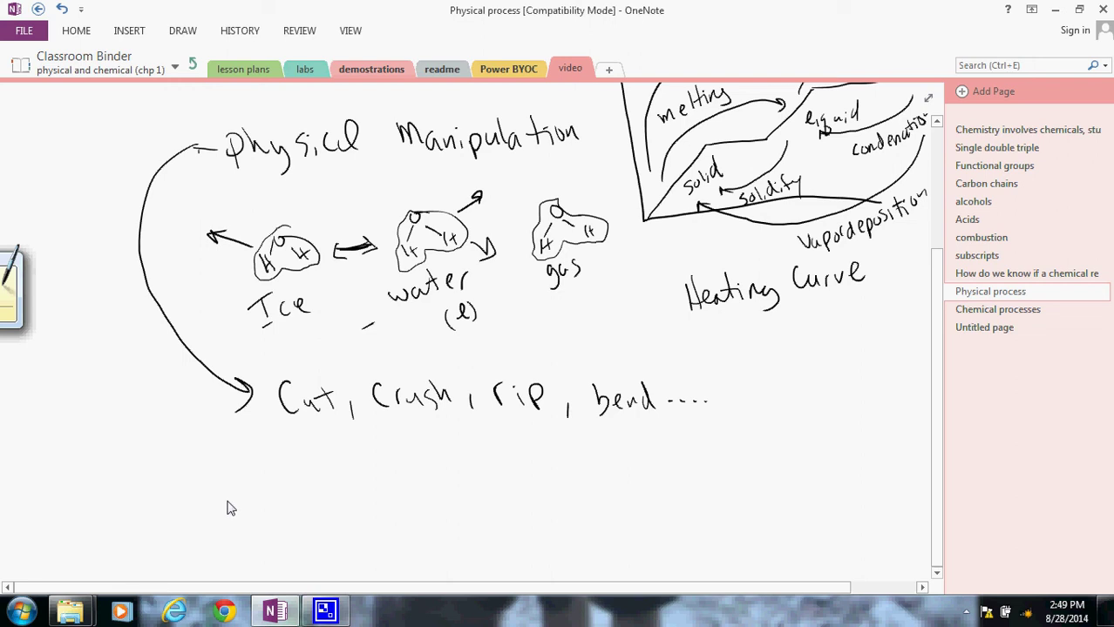
pyautogui.moveTo(225, 494)
pyautogui.mouseDown()
pyautogui.moveTo(228, 527)
pyautogui.moveTo(237, 507)
pyautogui.moveTo(271, 526)
pyautogui.mouseUp()
pyautogui.moveTo(290, 481); pyautogui.dragTo(279, 522)
pyautogui.moveTo(305, 503)
pyautogui.mouseDown()
pyautogui.moveTo(305, 518)
pyautogui.moveTo(317, 517)
pyautogui.moveTo(373, 501)
pyautogui.mouseUp()
pyautogui.moveTo(387, 493); pyautogui.dragTo(431, 495)
pyautogui.moveTo(439, 495)
pyautogui.mouseDown()
pyautogui.moveTo(455, 473)
pyautogui.moveTo(466, 504)
pyautogui.mouseUp()
pyautogui.moveTo(455, 484)
pyautogui.mouseDown()
pyautogui.moveTo(477, 483)
pyautogui.moveTo(471, 496)
pyautogui.mouseUp()
pyautogui.moveTo(475, 488); pyautogui.dragTo(484, 494)
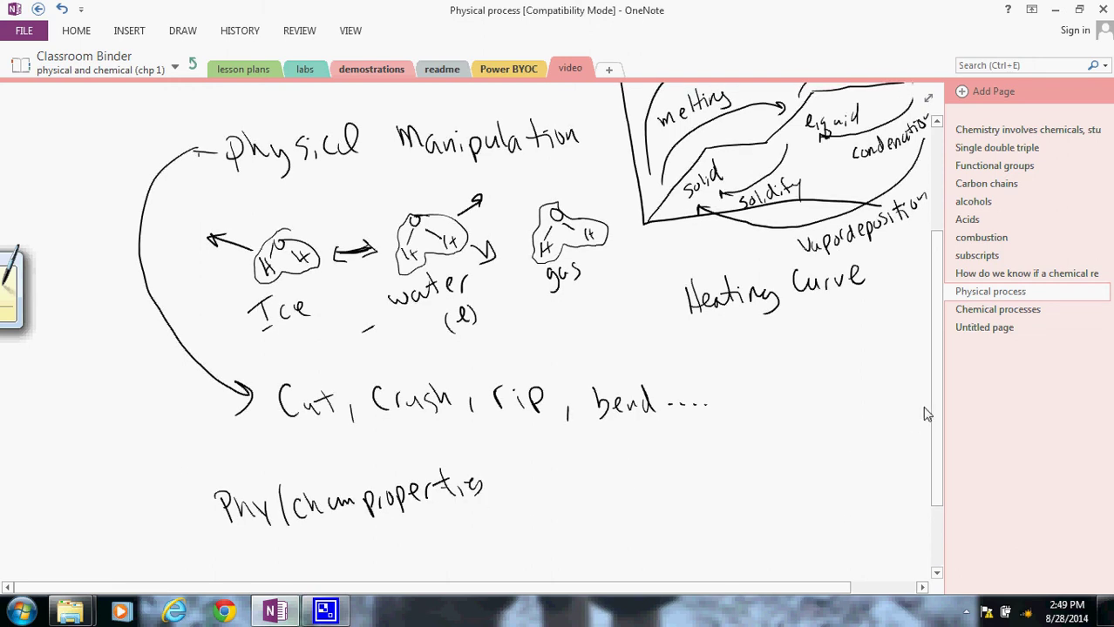
pyautogui.moveTo(941, 403); pyautogui.dragTo(937, 480)
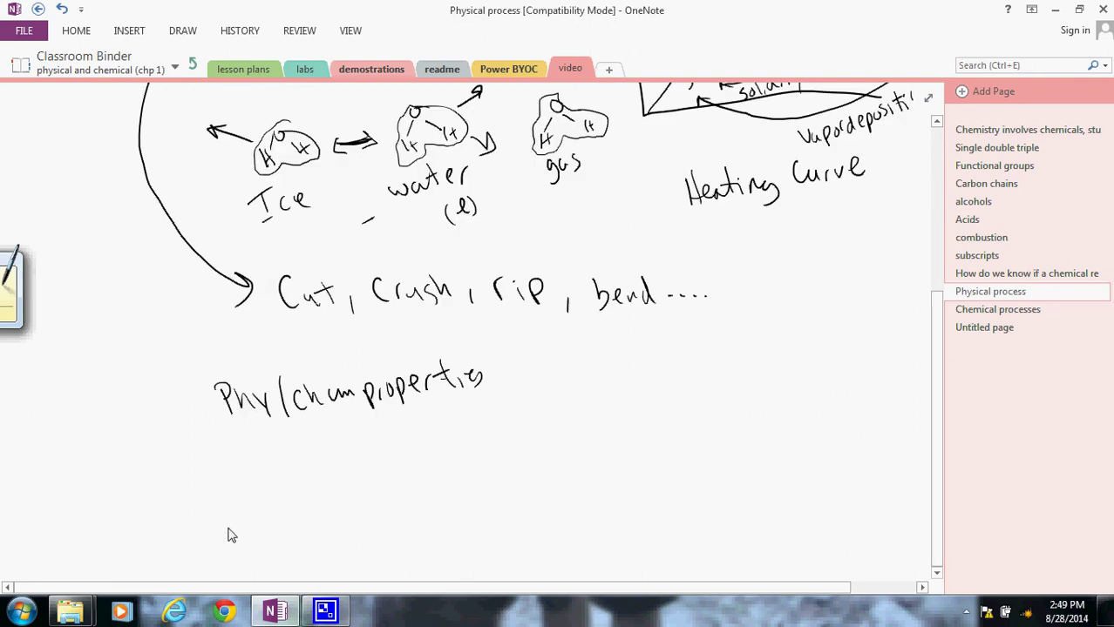
pyautogui.moveTo(203, 535); pyautogui.dragTo(222, 528)
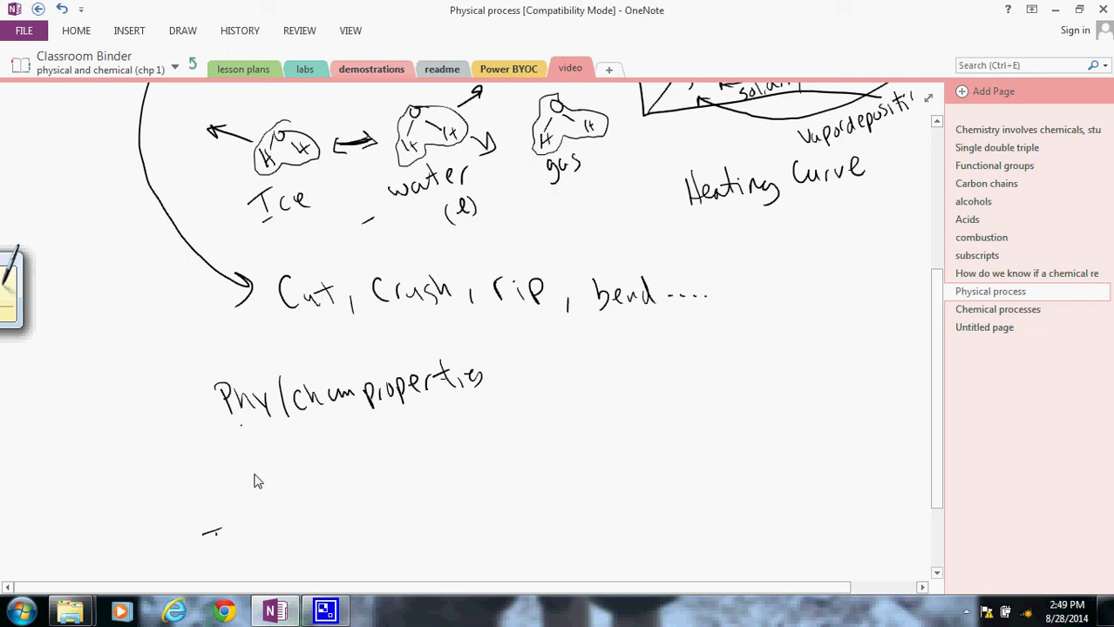
# Step: Draw a down-right arrow from the heading to handwritten 'item property - density'
pyautogui.moveTo(242, 425)
pyautogui.mouseDown()
pyautogui.moveTo(272, 511)
pyautogui.moveTo(322, 504)
pyautogui.mouseUp()
pyautogui.moveTo(349, 493); pyautogui.dragTo(361, 517)
pyautogui.moveTo(364, 491)
pyautogui.mouseDown()
pyautogui.moveTo(375, 516)
pyautogui.moveTo(393, 497)
pyautogui.moveTo(478, 502)
pyautogui.moveTo(465, 516)
pyautogui.moveTo(477, 496)
pyautogui.moveTo(536, 478)
pyautogui.moveTo(565, 494)
pyautogui.mouseUp()
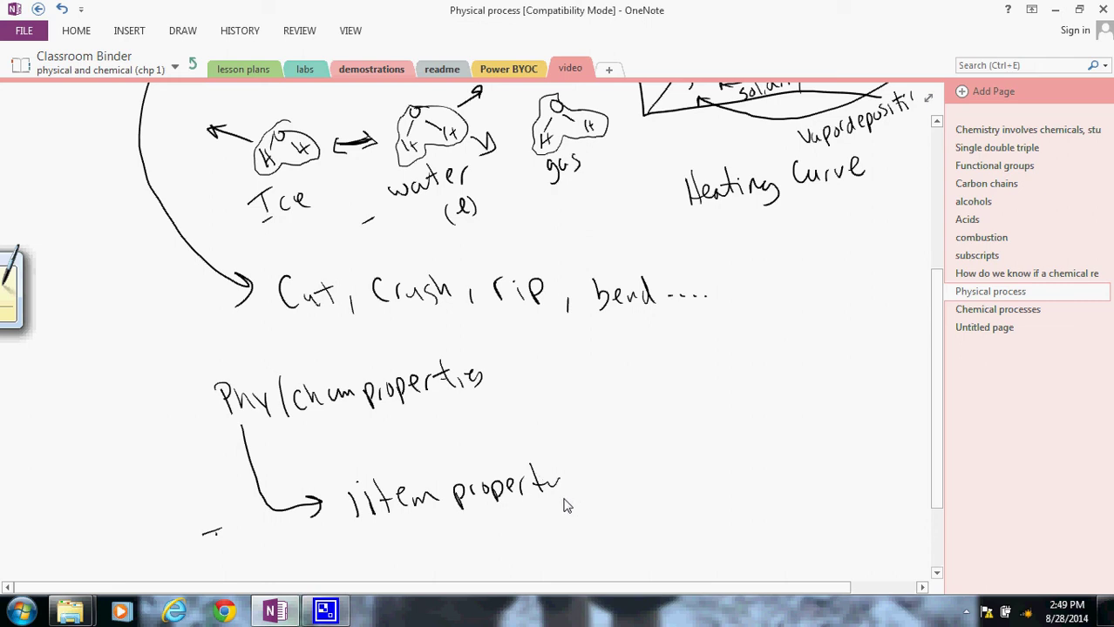
pyautogui.moveTo(562, 484)
pyautogui.mouseDown()
pyautogui.moveTo(558, 509)
pyautogui.moveTo(613, 450)
pyautogui.mouseUp()
pyautogui.moveTo(643, 485)
pyautogui.mouseDown()
pyautogui.moveTo(665, 467)
pyautogui.moveTo(702, 471)
pyautogui.moveTo(704, 451)
pyautogui.mouseUp()
pyautogui.moveTo(709, 453); pyautogui.dragTo(721, 487)
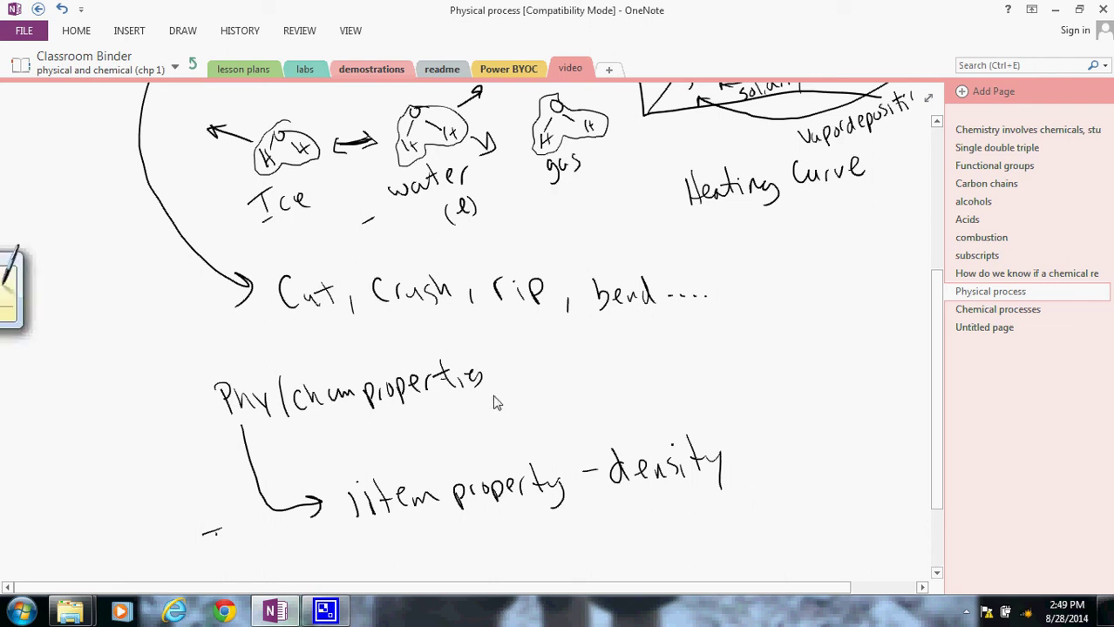
pyautogui.click(438, 344)
# Step: Draw a right arrow from properties to the handwritten equation Na + H2O → H2 + NaOH
pyautogui.moveTo(340, 417)
pyautogui.mouseDown()
pyautogui.moveTo(365, 427)
pyautogui.moveTo(533, 382)
pyautogui.mouseUp()
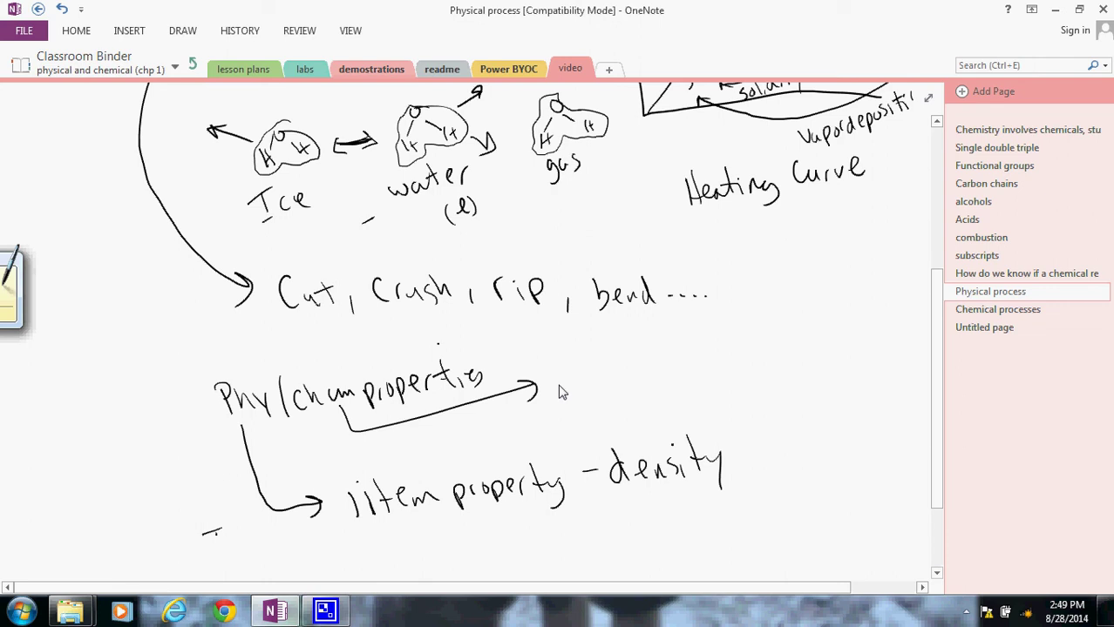
pyautogui.moveTo(555, 389)
pyautogui.mouseDown()
pyautogui.moveTo(573, 370)
pyautogui.moveTo(672, 375)
pyautogui.moveTo(688, 359)
pyautogui.moveTo(742, 348)
pyautogui.moveTo(782, 357)
pyautogui.moveTo(781, 346)
pyautogui.mouseUp()
pyautogui.moveTo(788, 346)
pyautogui.mouseDown()
pyautogui.moveTo(803, 353)
pyautogui.moveTo(822, 333)
pyautogui.mouseUp()
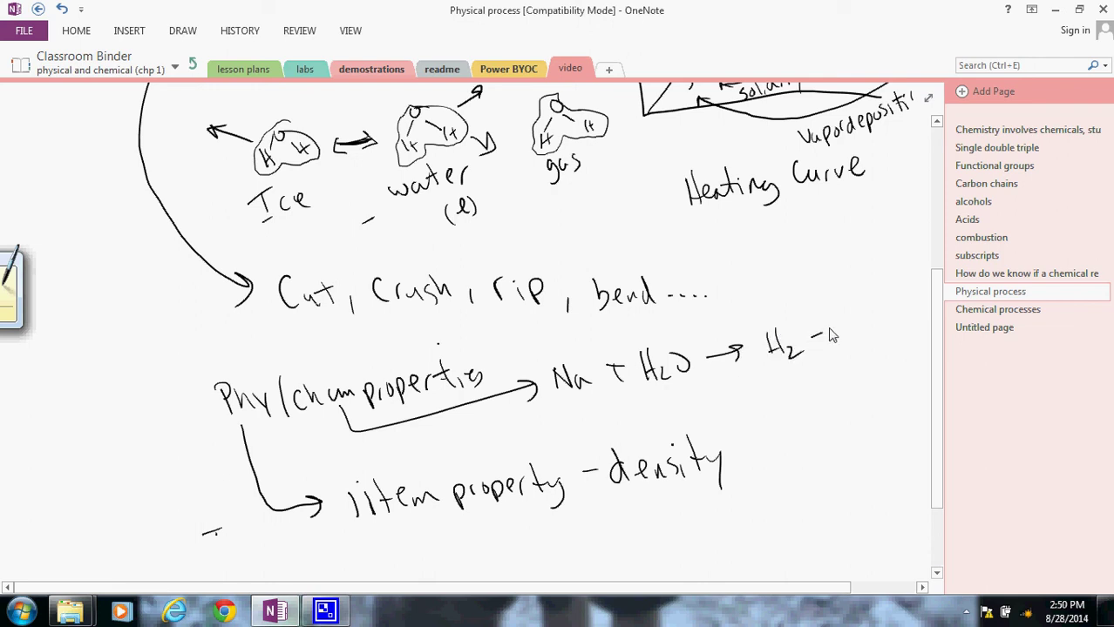
pyautogui.moveTo(830, 336); pyautogui.dragTo(914, 314)
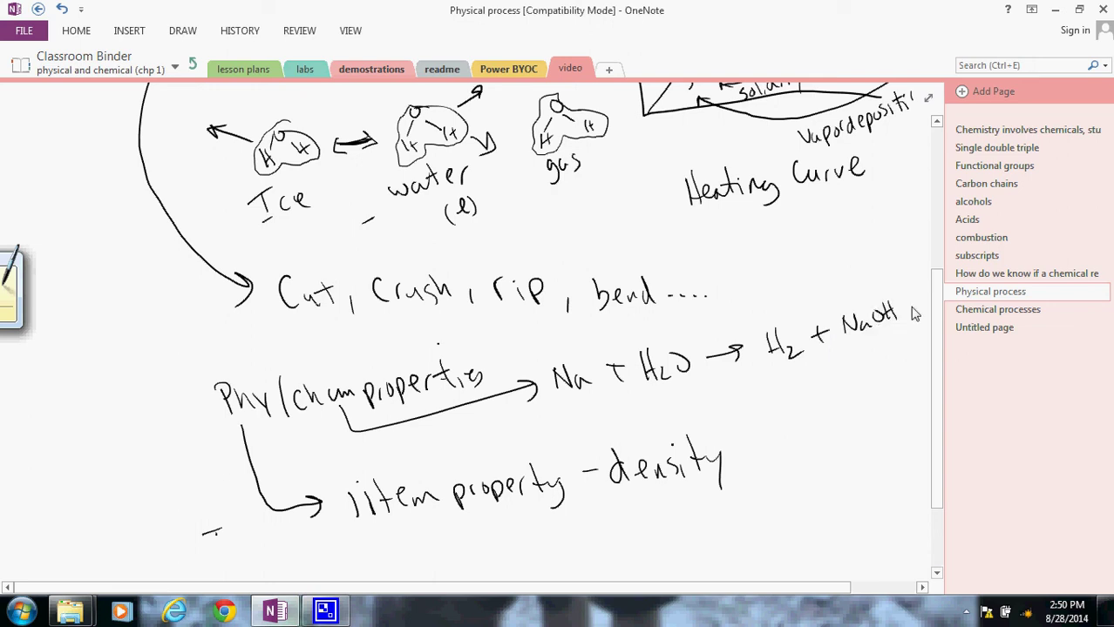